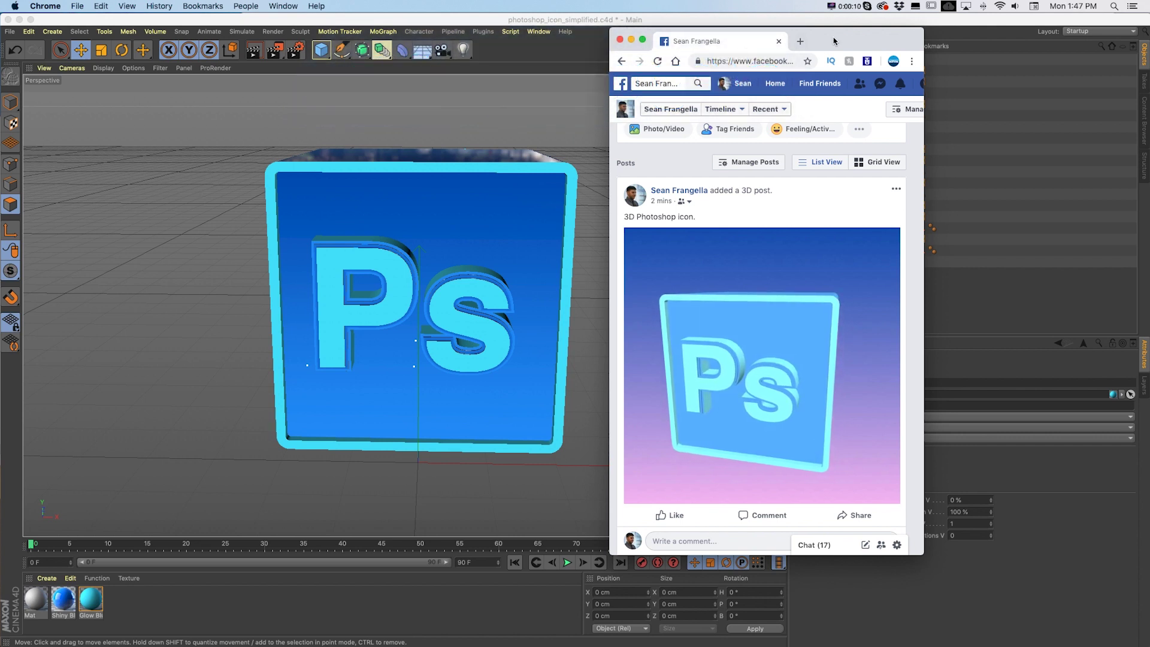
# Deselect the Photoshop icon's objects in the Object Manager.
pyautogui.moveTo(836, 40); pyautogui.dragTo(836, 39)
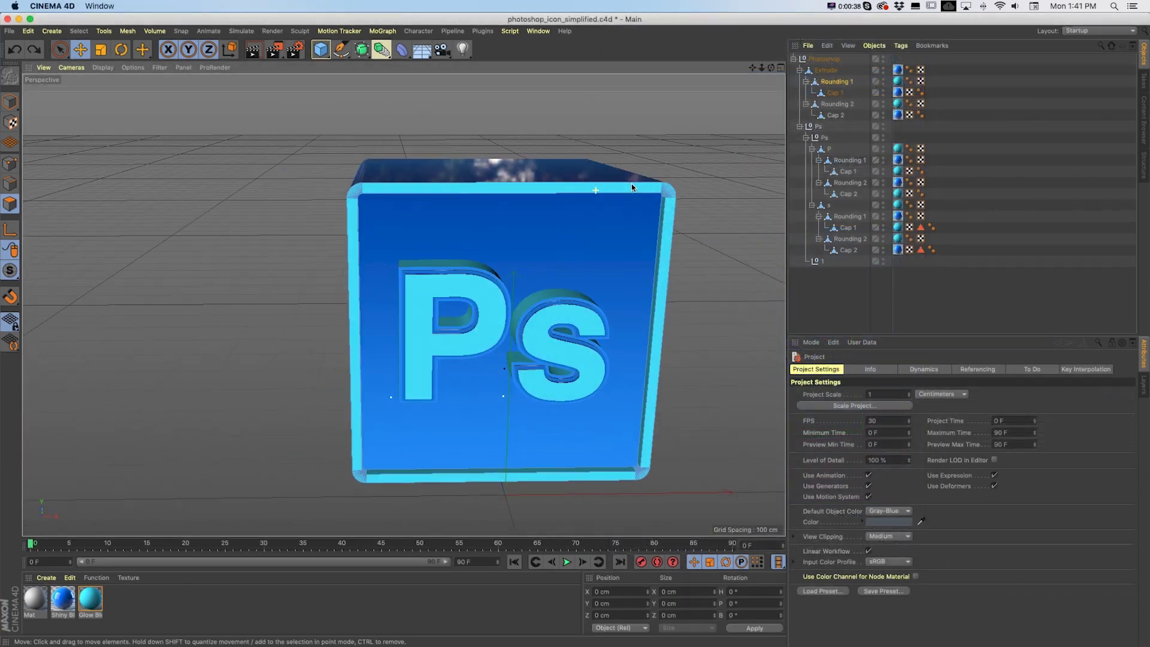
pyautogui.keyDown('alt'); pyautogui.moveTo(631, 183); pyautogui.dragTo(511, 211); pyautogui.keyUp('alt')
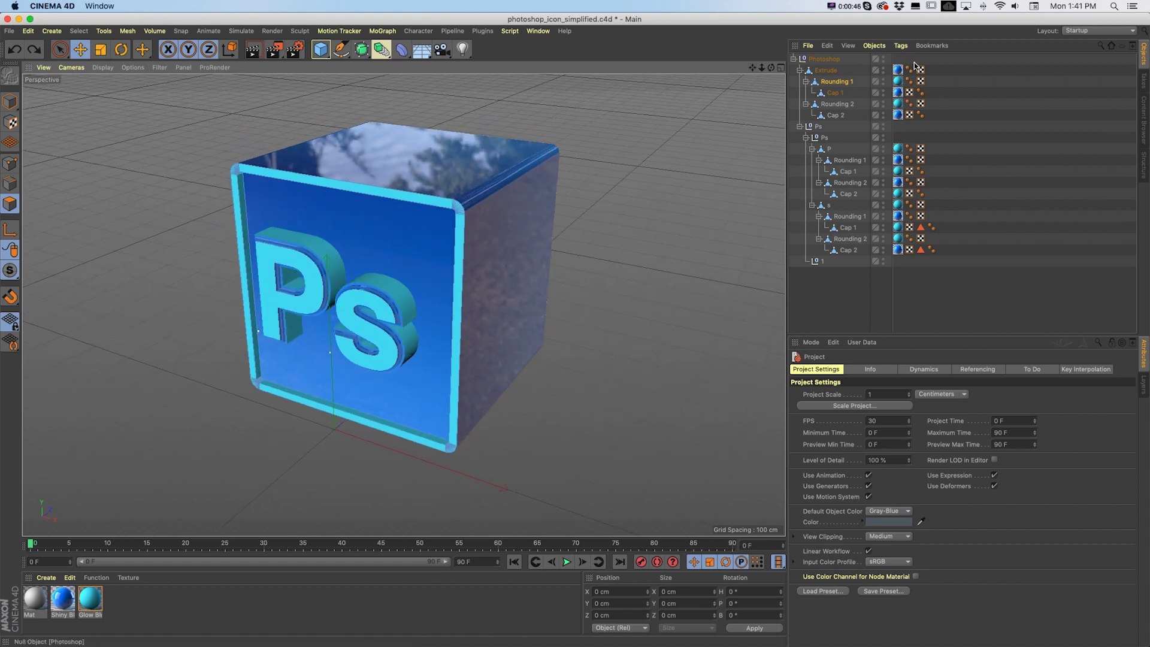
pyautogui.click(934, 84)
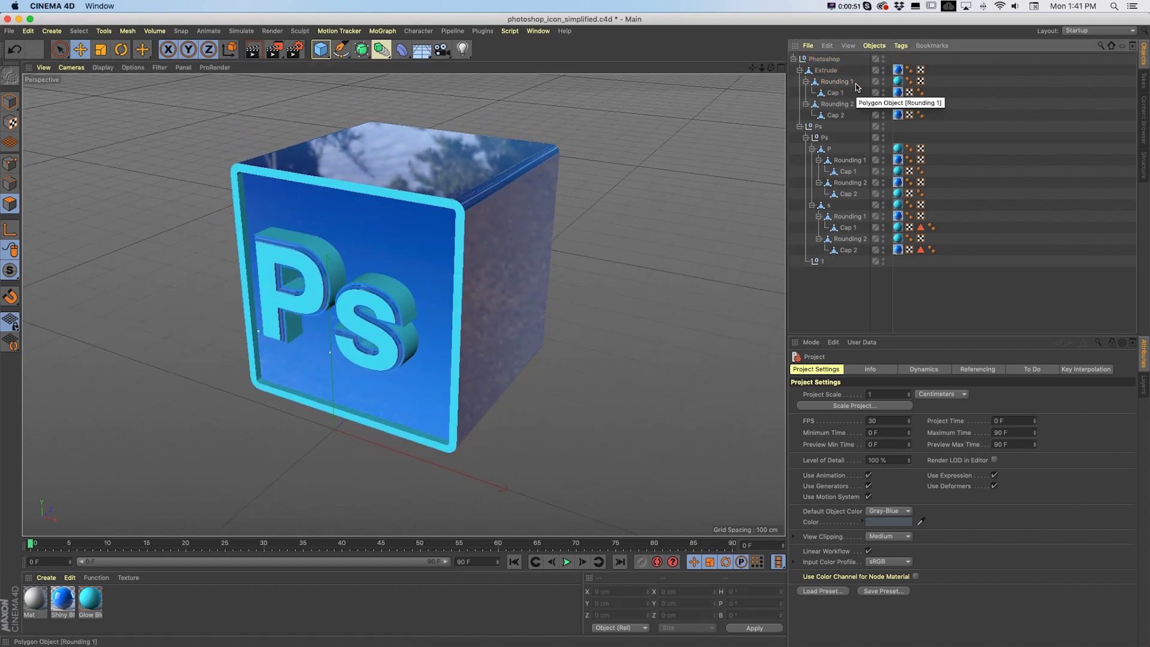
pyautogui.click(361, 49)
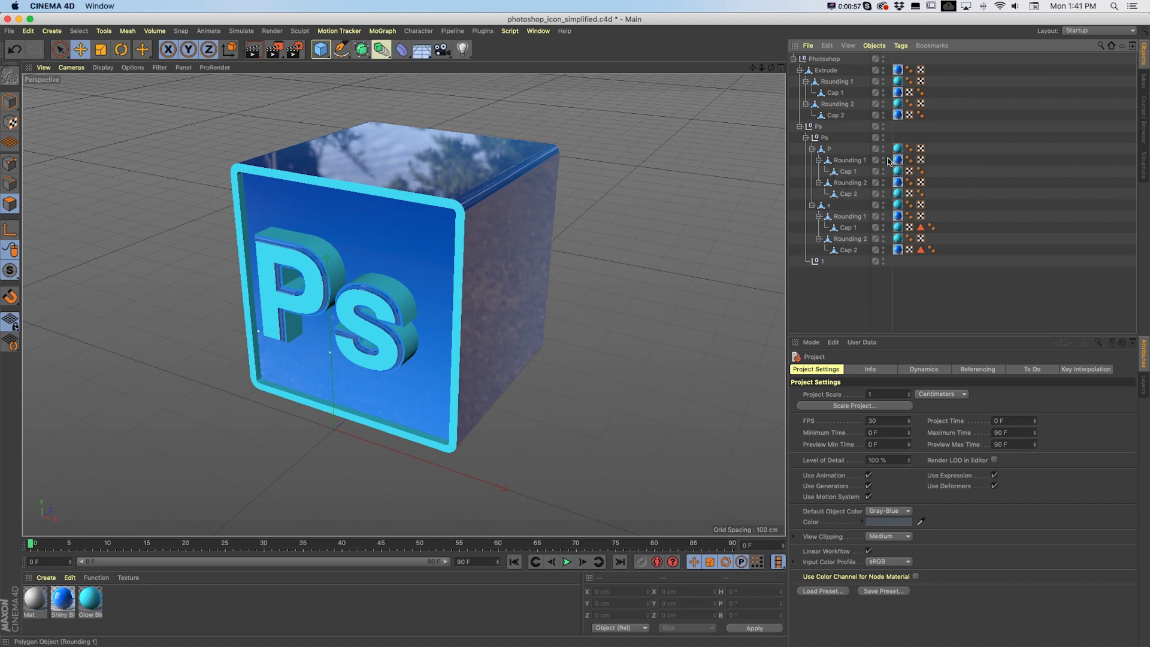
# Switch to MT_3D_Icons_01, expand the Illustrator group and hide the Photoshop cube.
pyautogui.press('v')
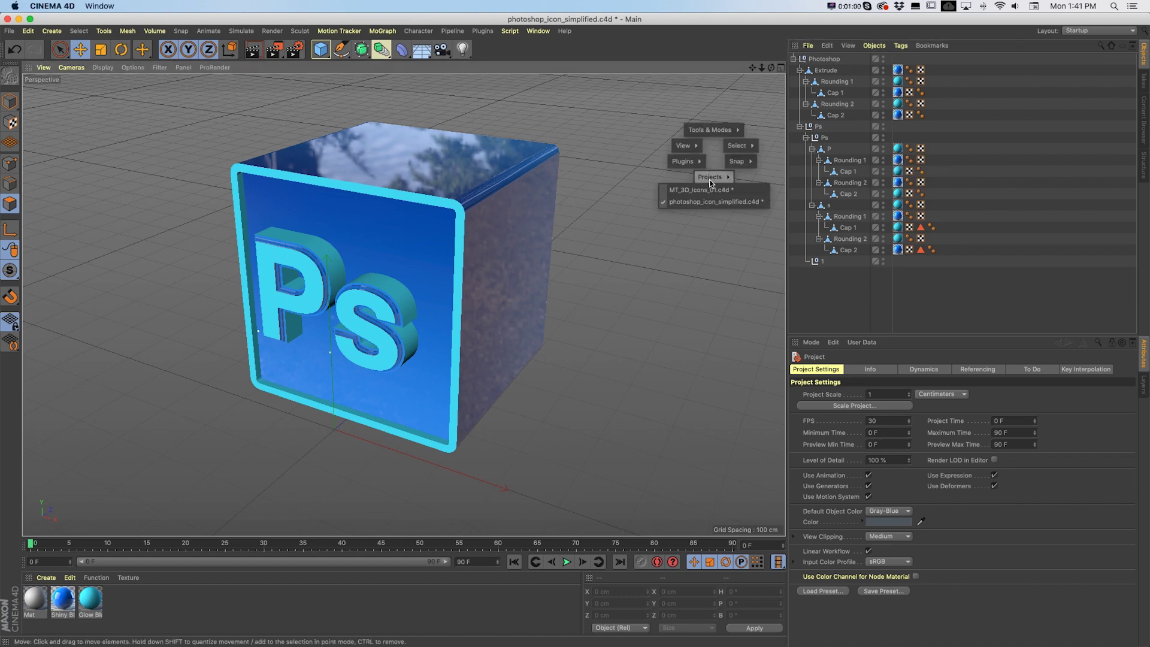
pyautogui.click(710, 190)
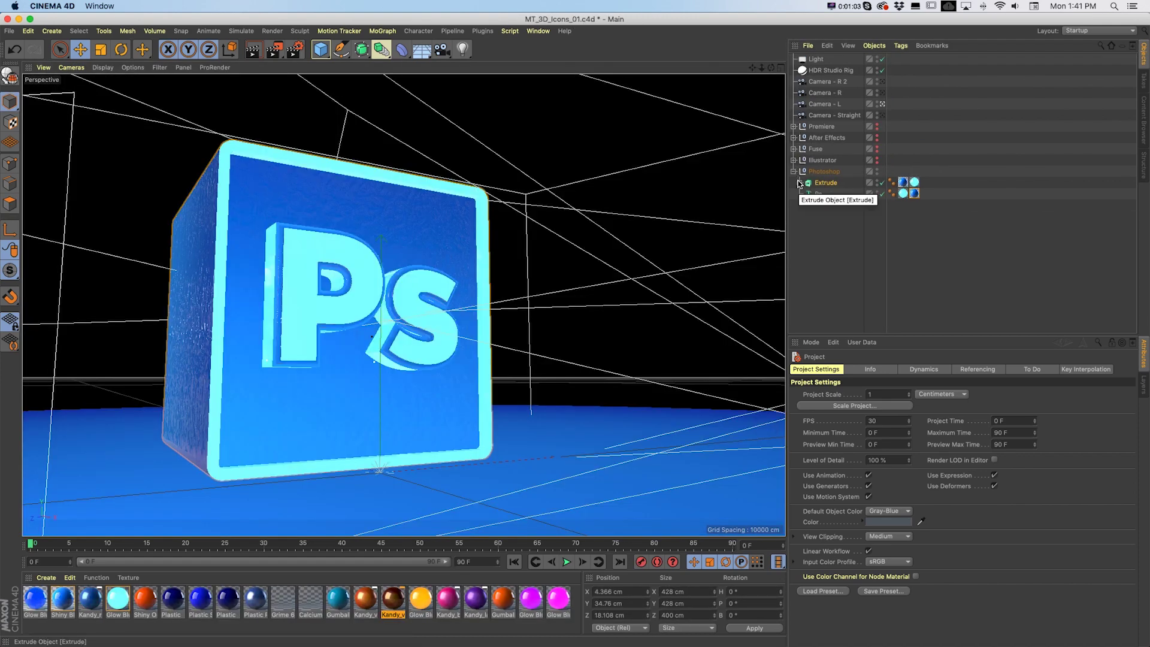
pyautogui.click(793, 159)
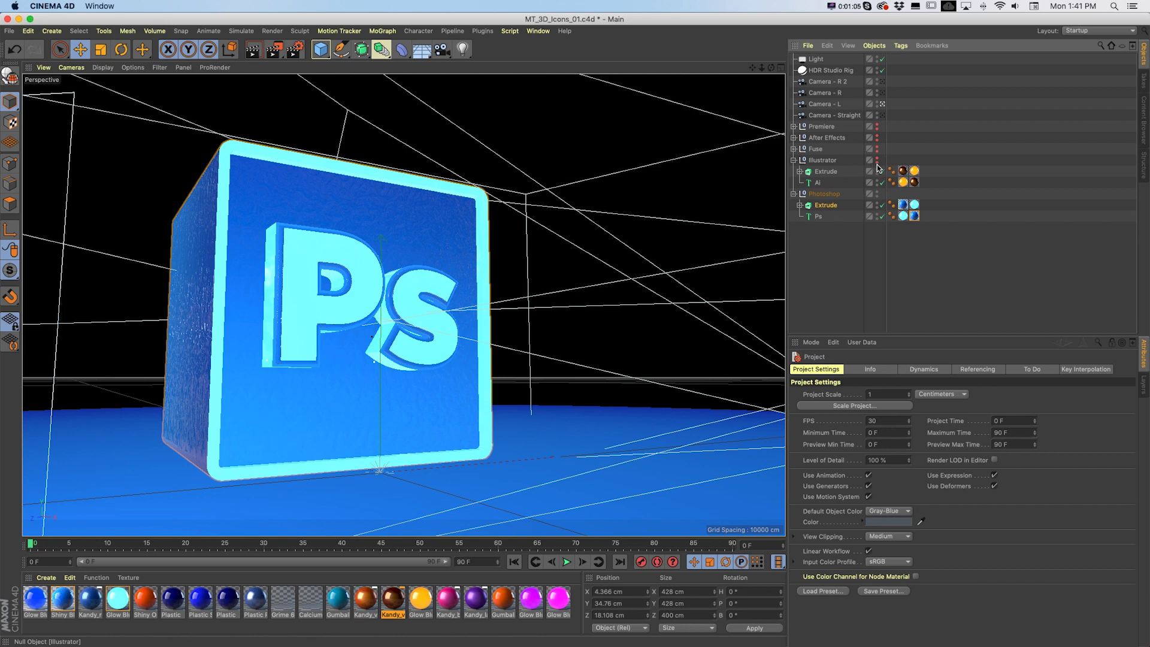
pyautogui.click(877, 201)
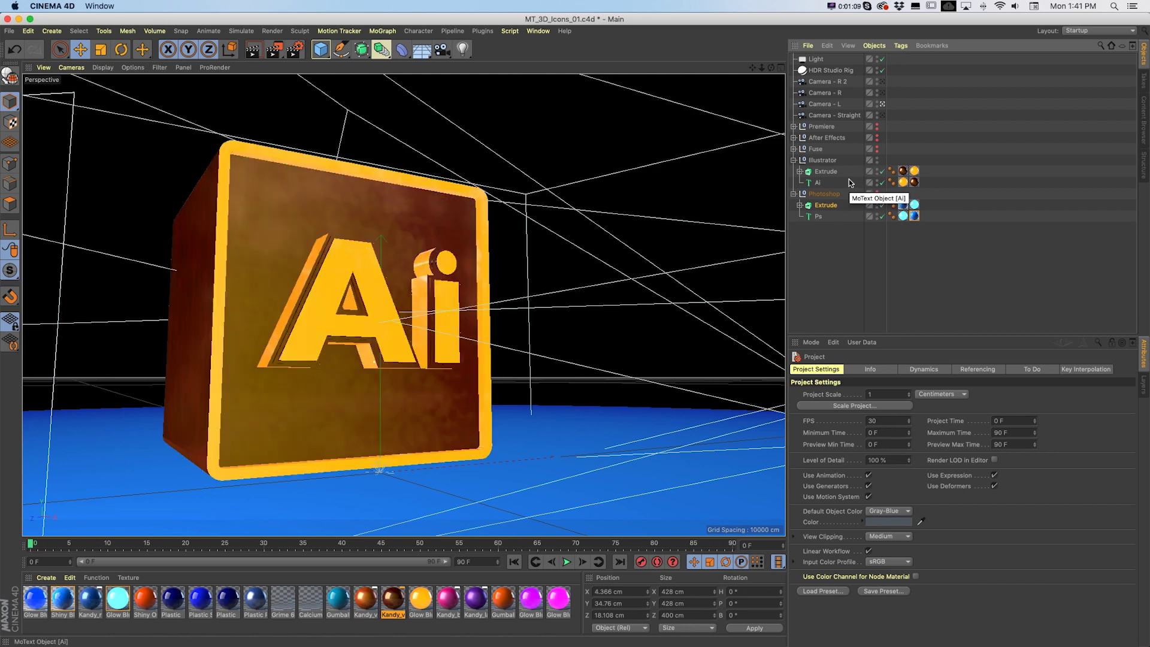
pyautogui.click(798, 171)
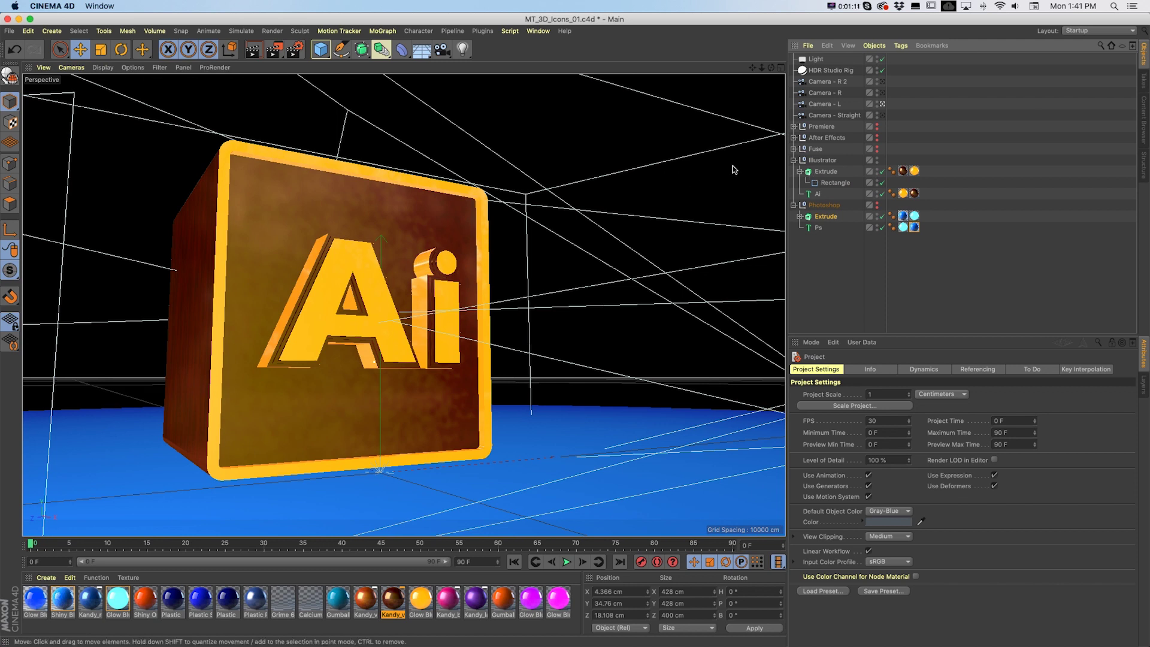
# Convert the Illustrator Extrude into an editable polygon object and expand its children.
pyautogui.click(815, 173)
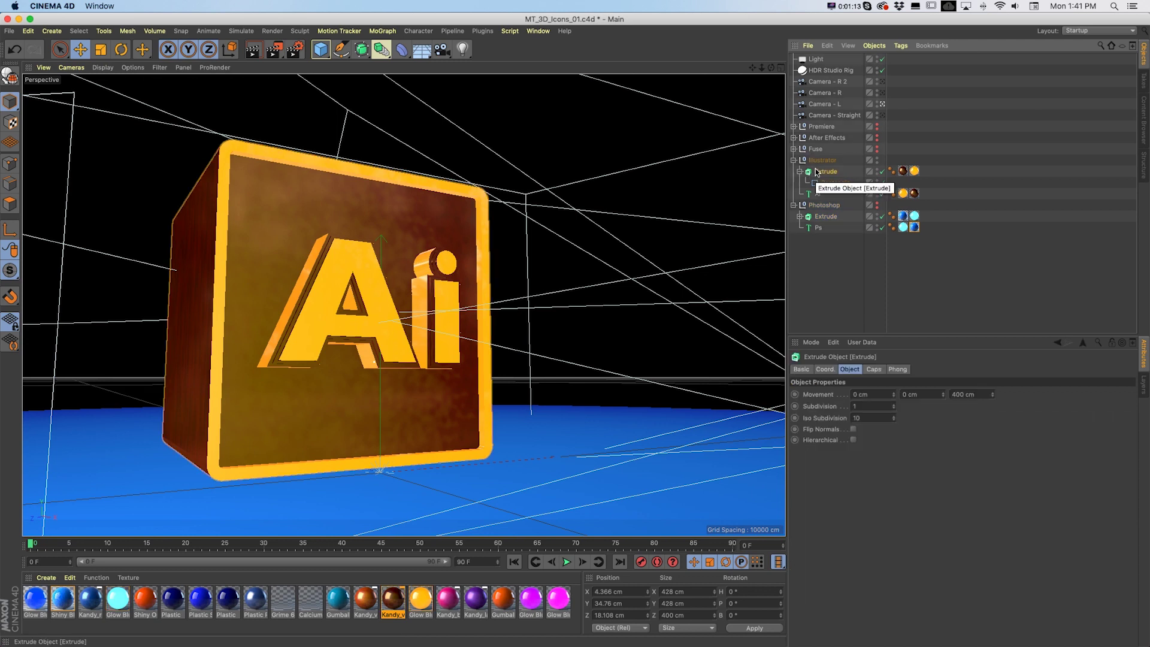
pyautogui.press('c')
pyautogui.click(799, 171)
pyautogui.click(806, 182)
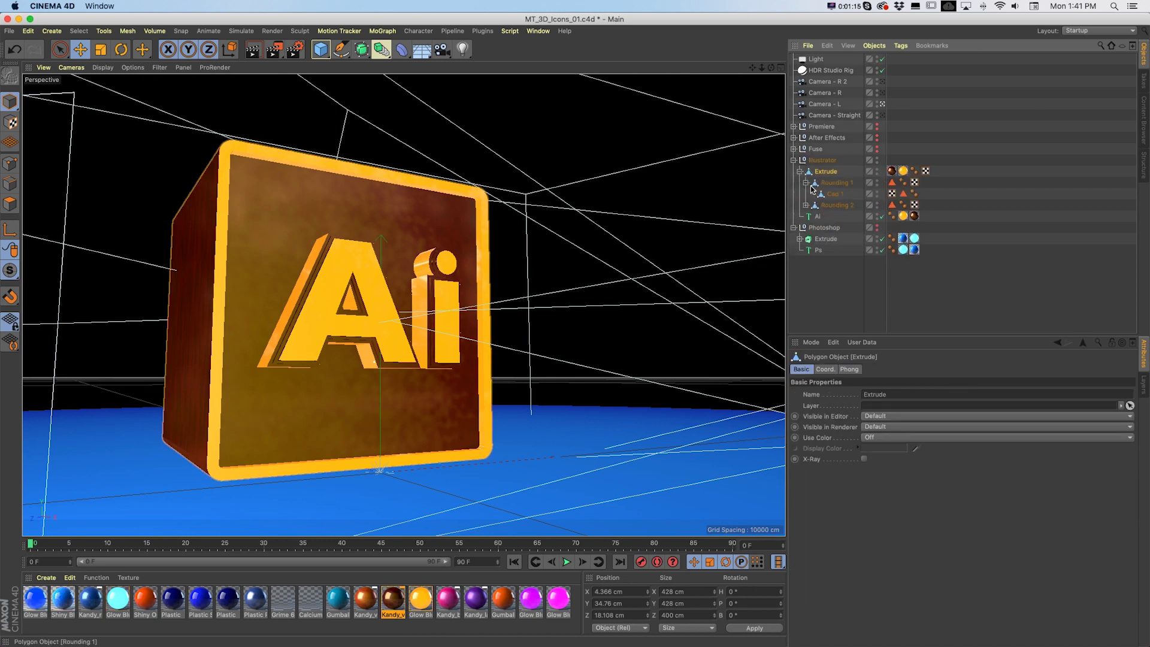
# Switch back to the photoshop_icon_simplified.c4d project.
pyautogui.press('v')
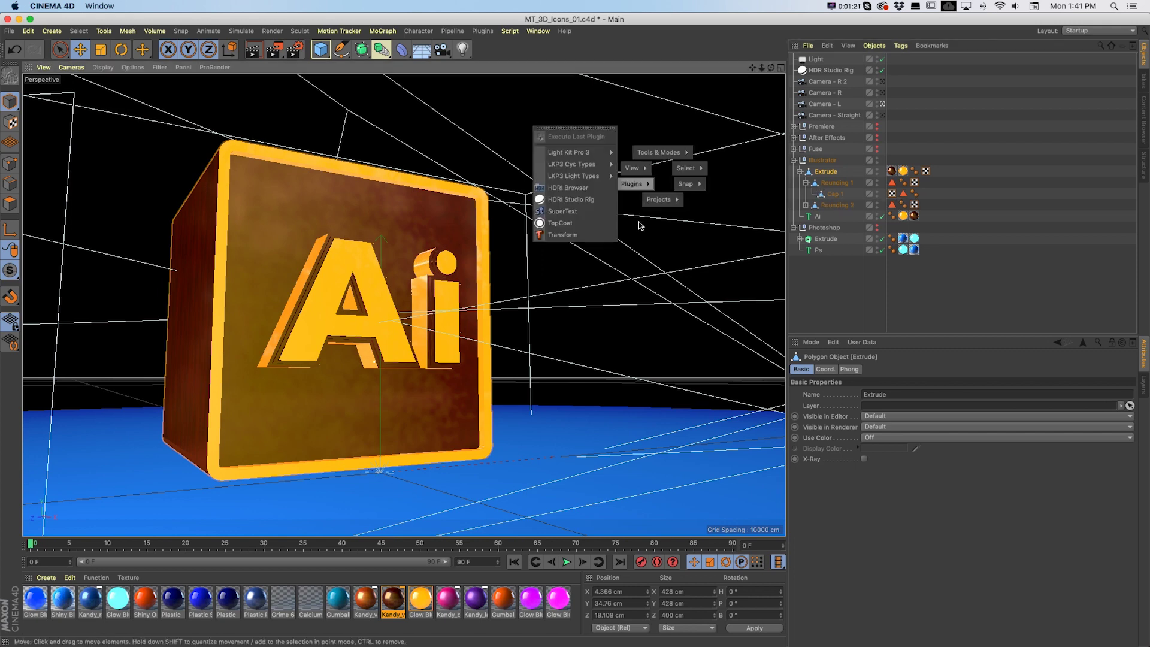
pyautogui.moveTo(658, 199)
pyautogui.click(660, 224)
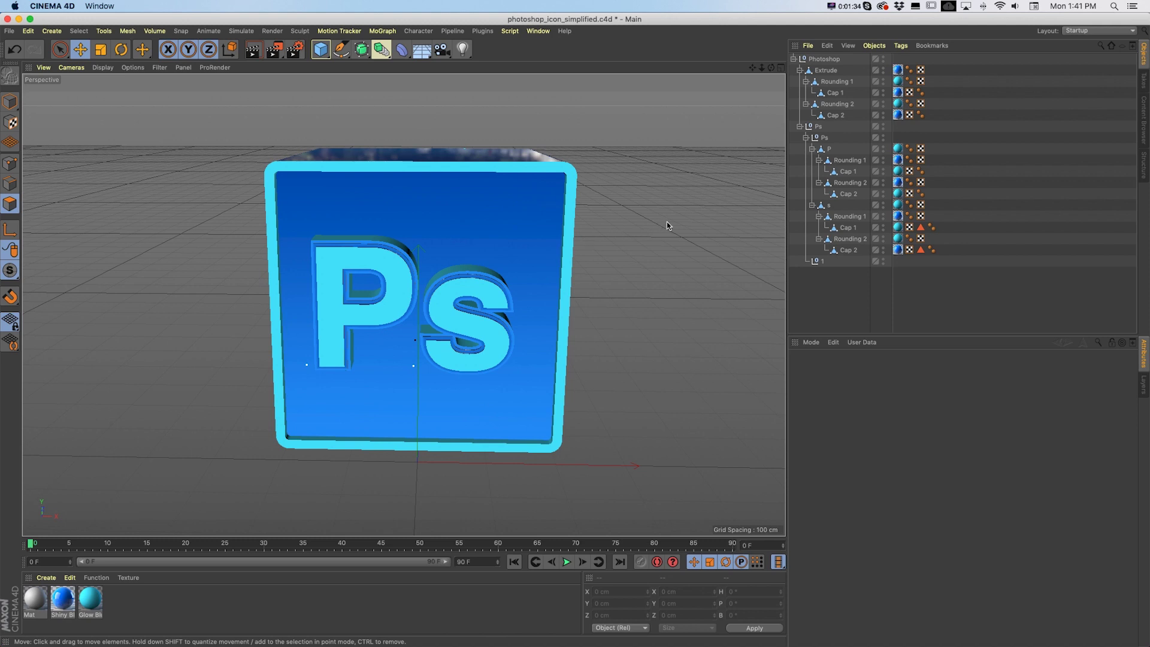
# Select the Photoshop null and view the P letter's Glow Blue texture tag (UVW Mapping).
pyautogui.click(824, 59)
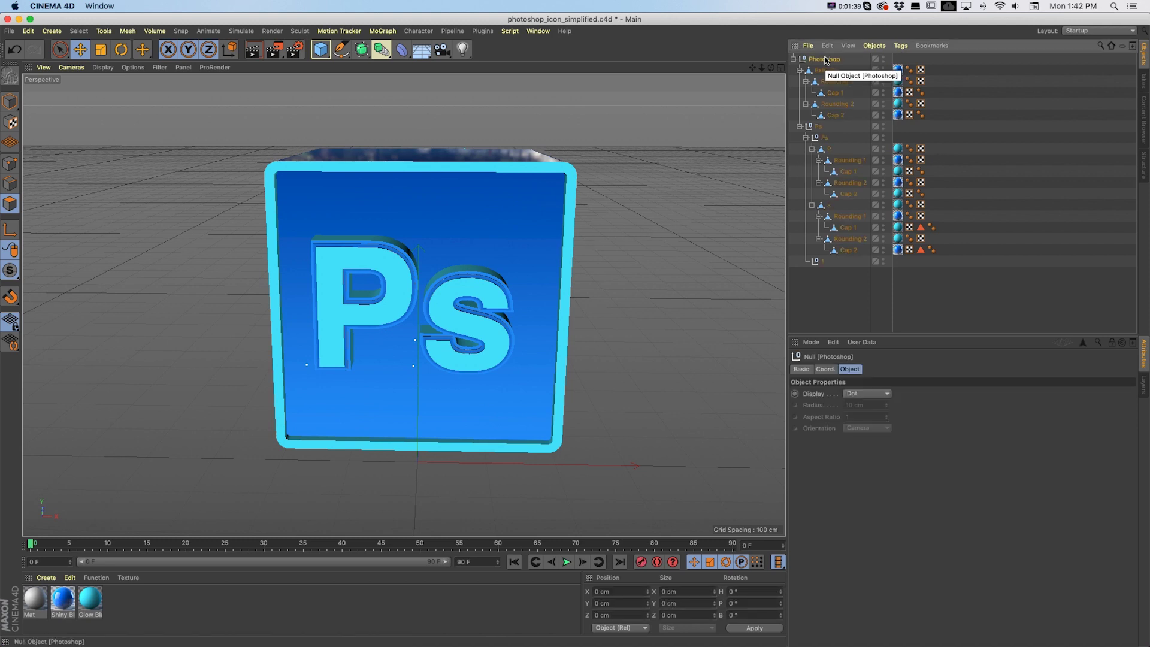
pyautogui.click(897, 148)
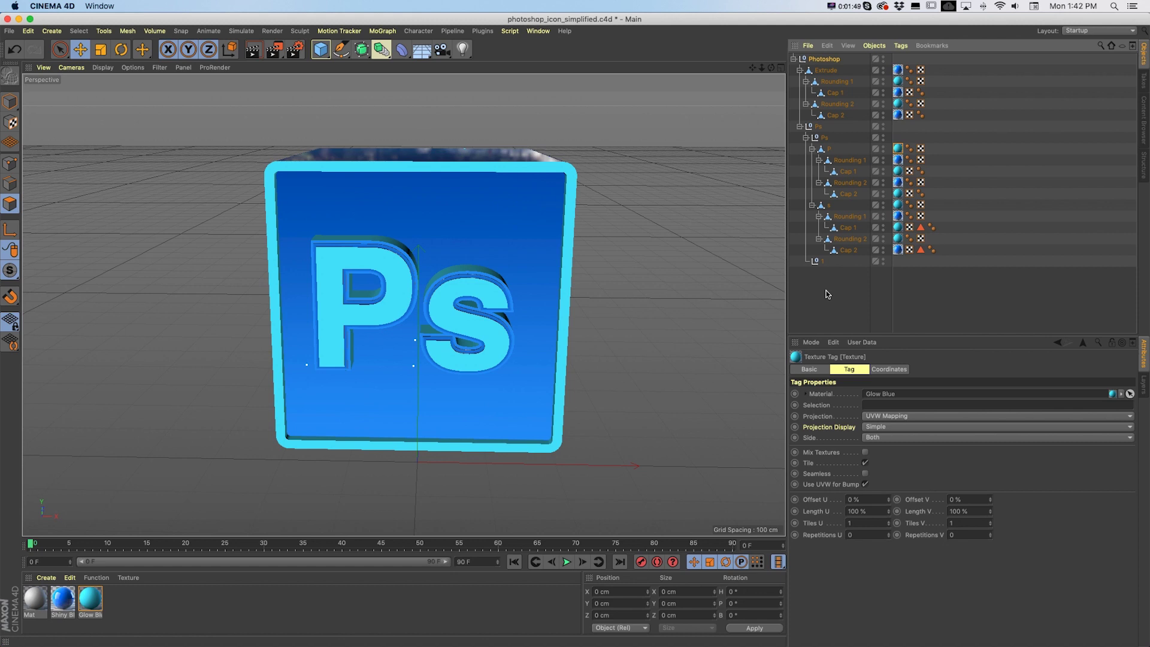
# Export the scene as Wavefront OBJ Photoshop_icon_v9 into the _3D_Format_tests folder.
pyautogui.click(9, 31)
pyautogui.moveTo(102, 245)
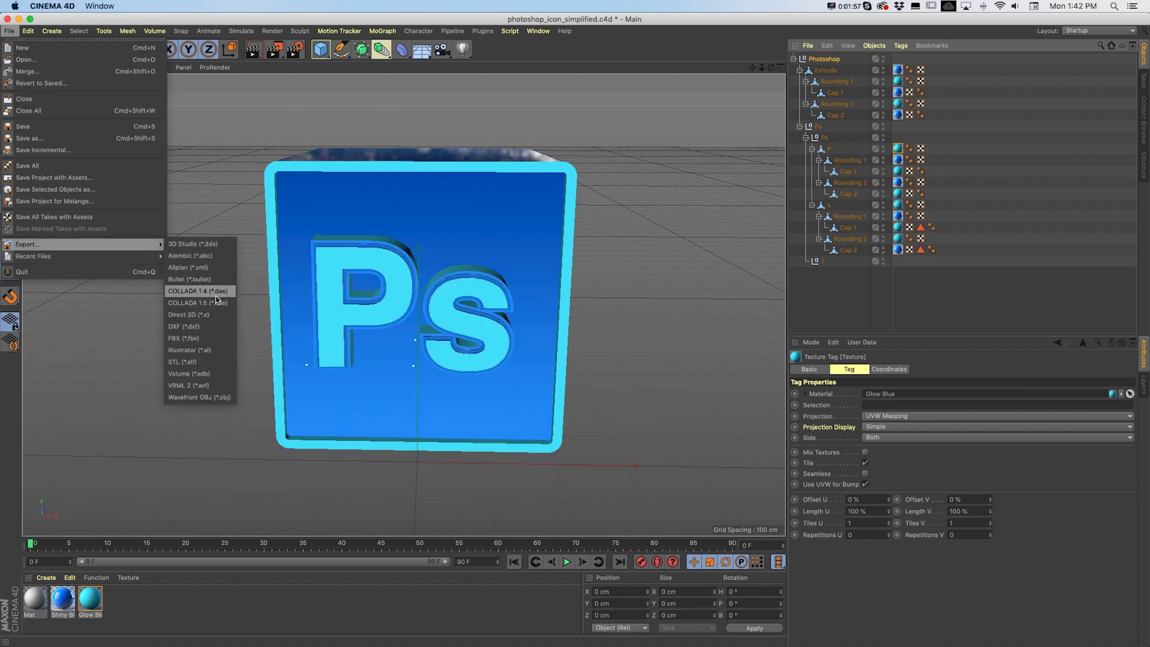
pyautogui.click(203, 397)
pyautogui.write('Photoshop_icon')
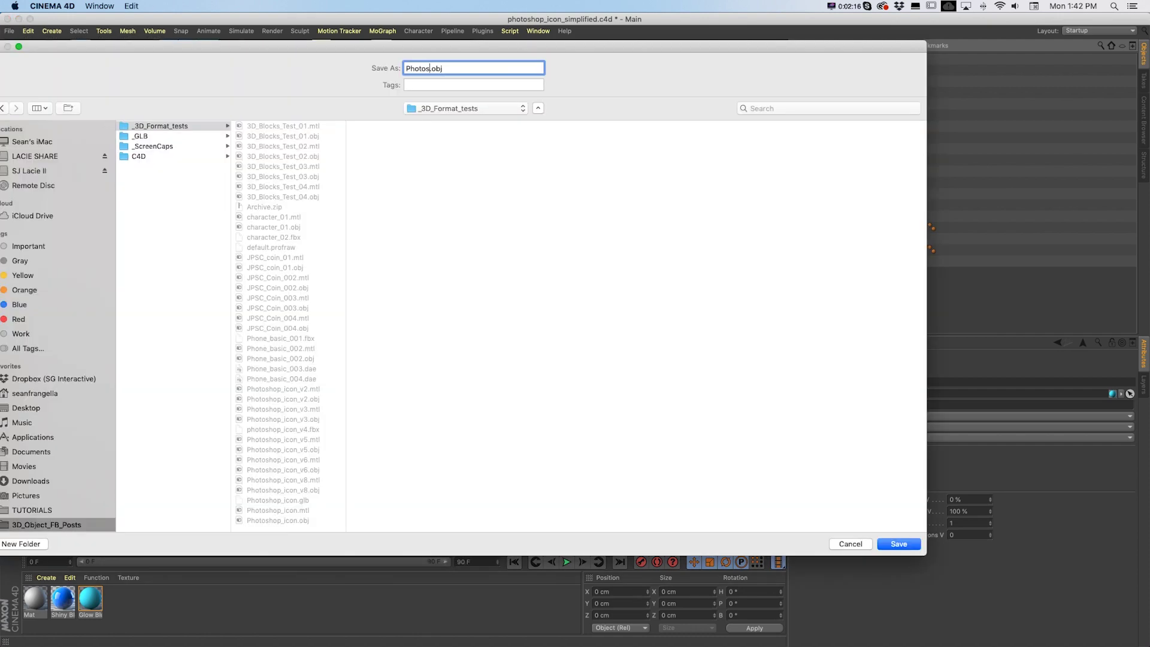
pyautogui.write('_v9')
pyautogui.press('BackSpace')
pyautogui.press('BackSpace')
pyautogui.press('BackSpace')
pyautogui.press('BackSpace')
pyautogui.press('BackSpace')
pyautogui.press('BackSpace')
pyautogui.press('BackSpace')
pyautogui.write('icon_v9')
pyautogui.press('Return')
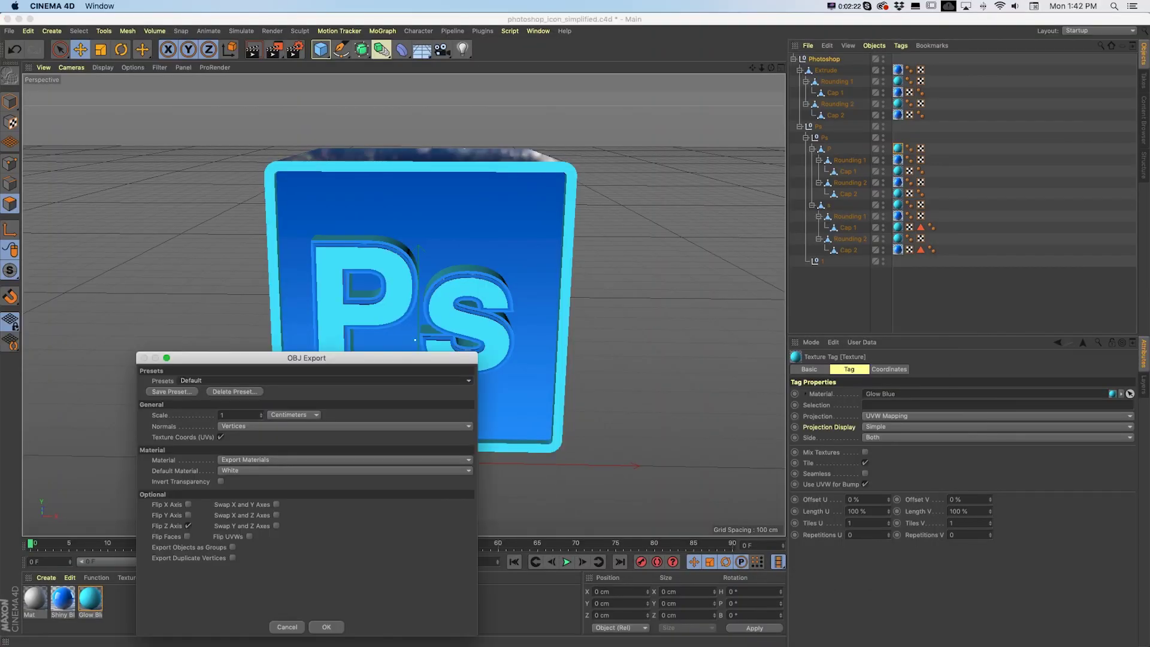
pyautogui.click(326, 626)
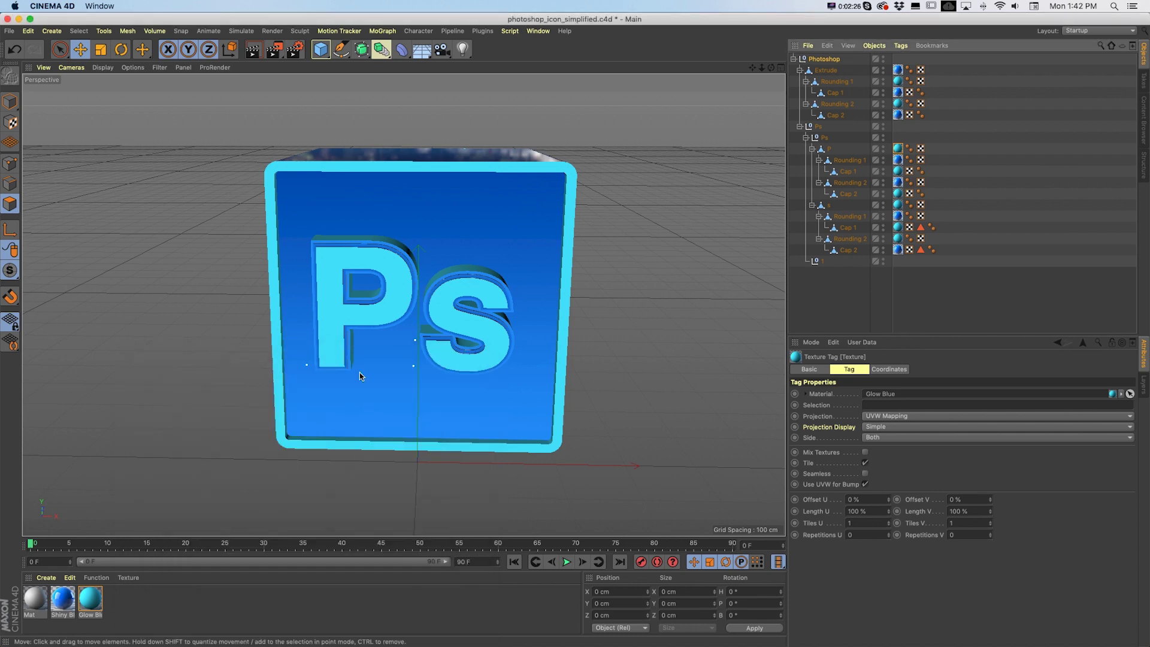
pyautogui.press('super+Tab')
# Bring the glTF converter page forward, then show the _3D_Format_tests folder in Finder.
pyautogui.click(245, 335)
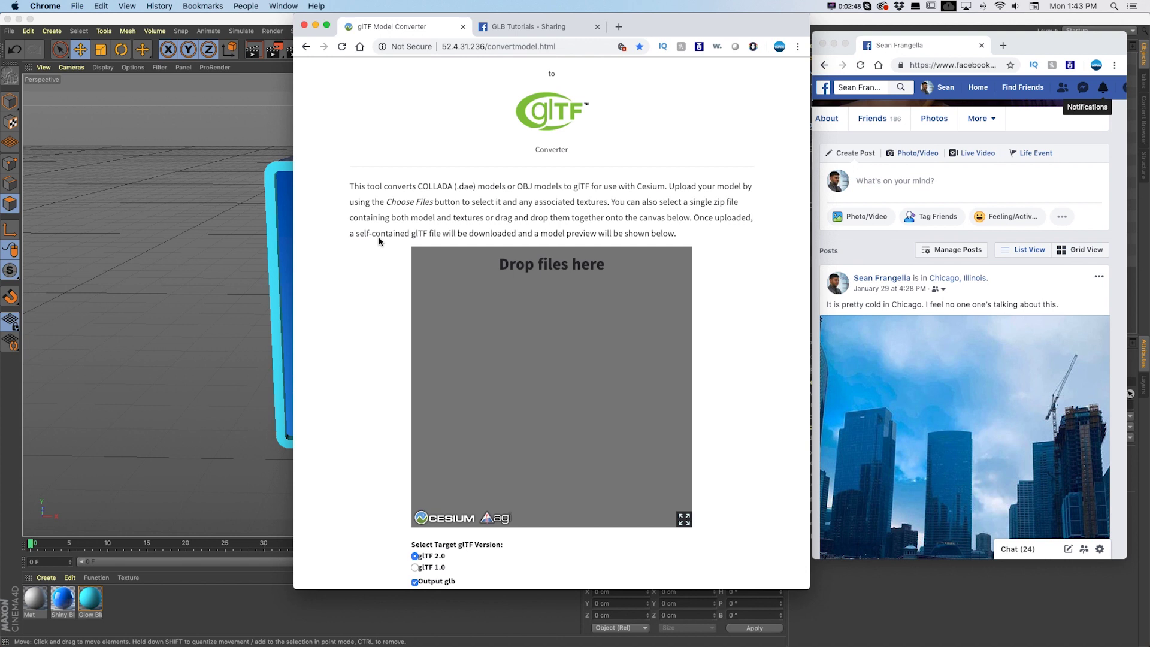
pyautogui.scroll(2, 379, 241)
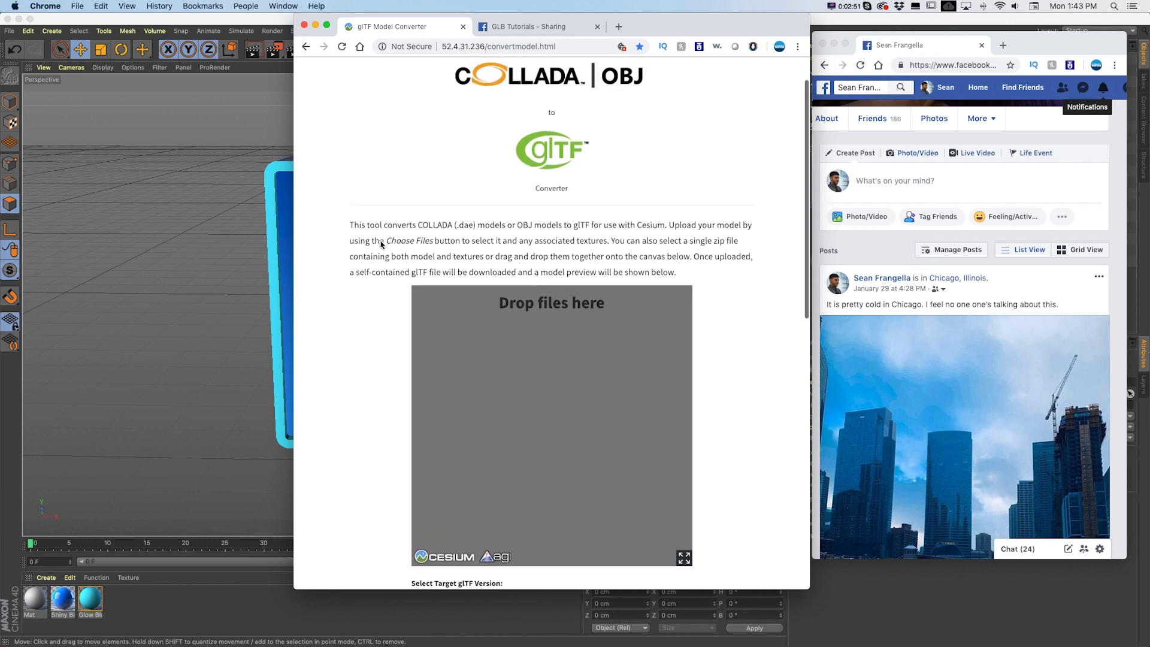
pyautogui.scroll(-3, 378, 241)
pyautogui.press('super+Tab')
pyautogui.click(310, 318)
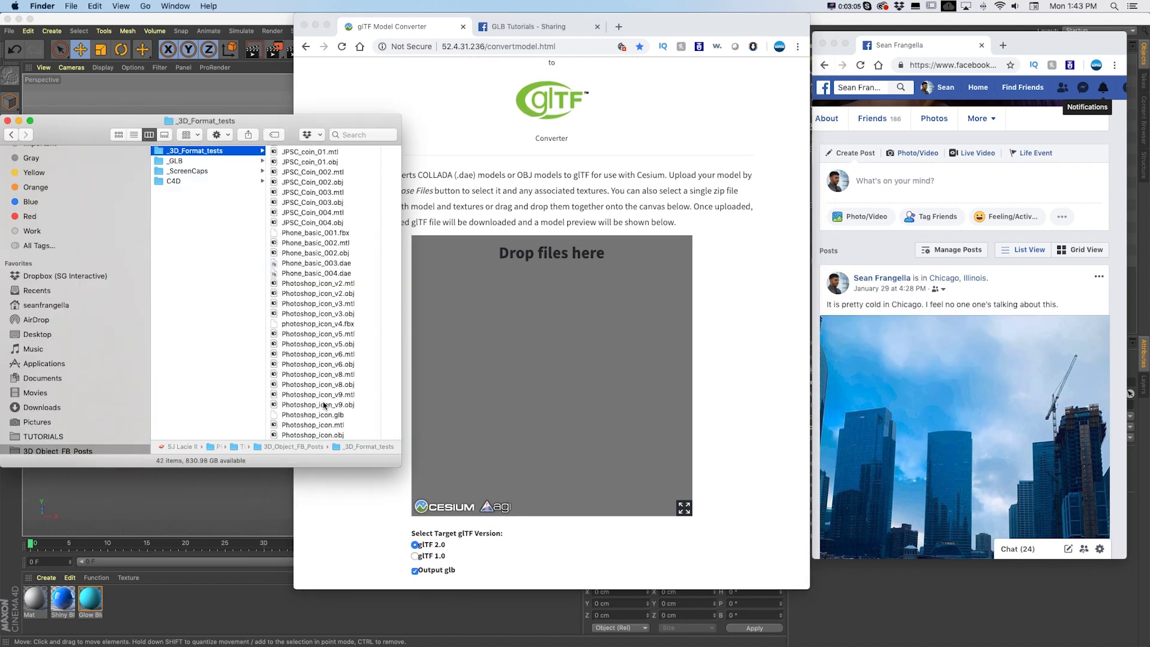
# Drop Photoshop_icon_v9.obj and .mtl onto the converter and reveal the downloaded GLB file.
pyautogui.click(323, 405)
pyautogui.hotkey('shift', 'Up')
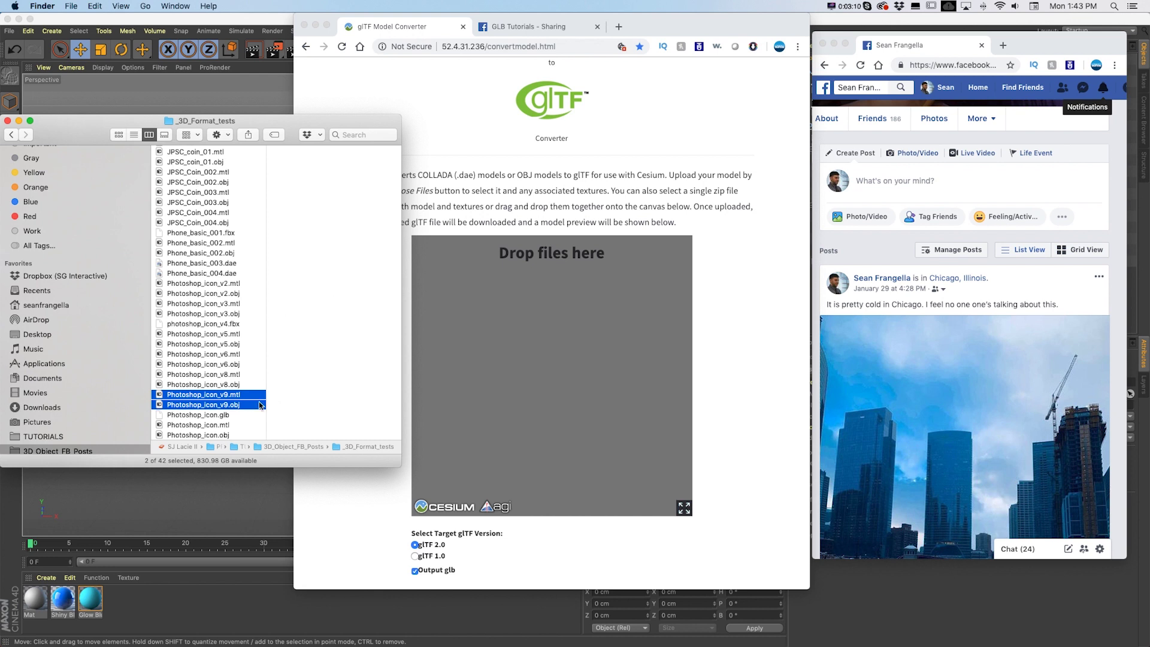
pyautogui.moveTo(201, 404); pyautogui.dragTo(620, 365)
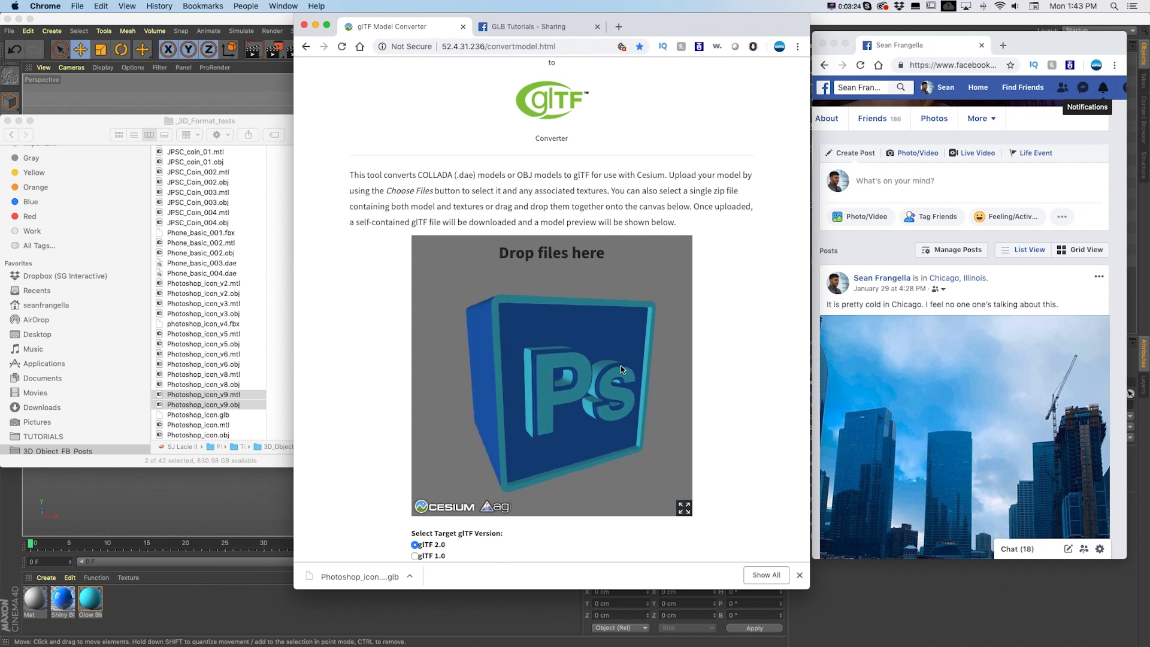
pyautogui.click(409, 576)
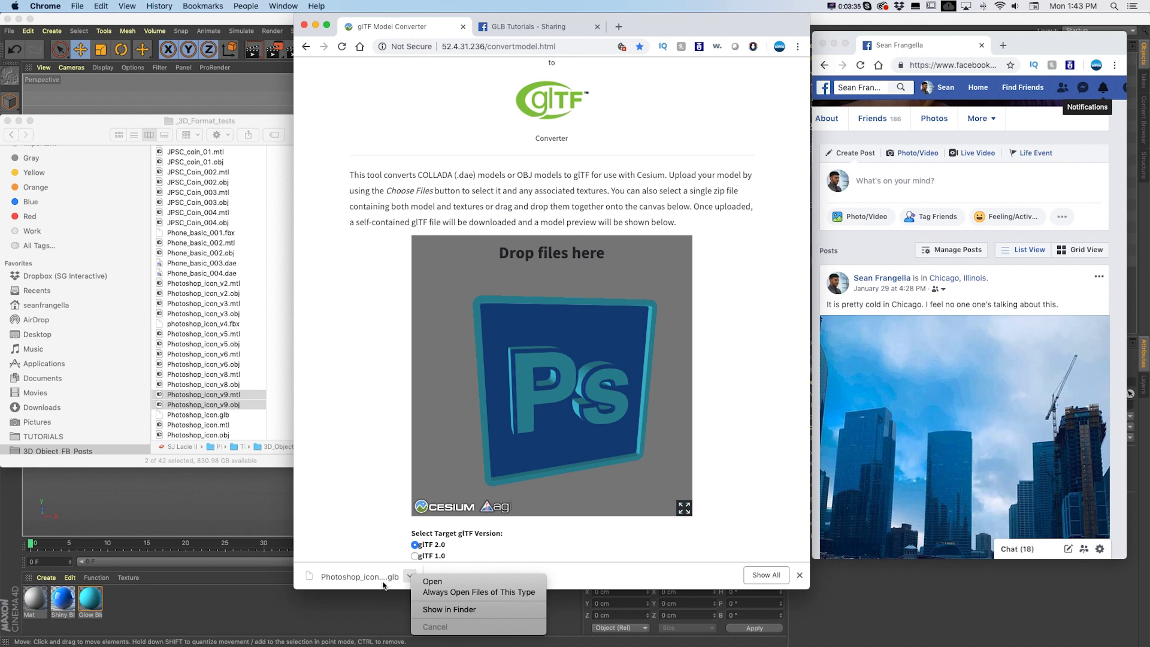
pyautogui.click(449, 609)
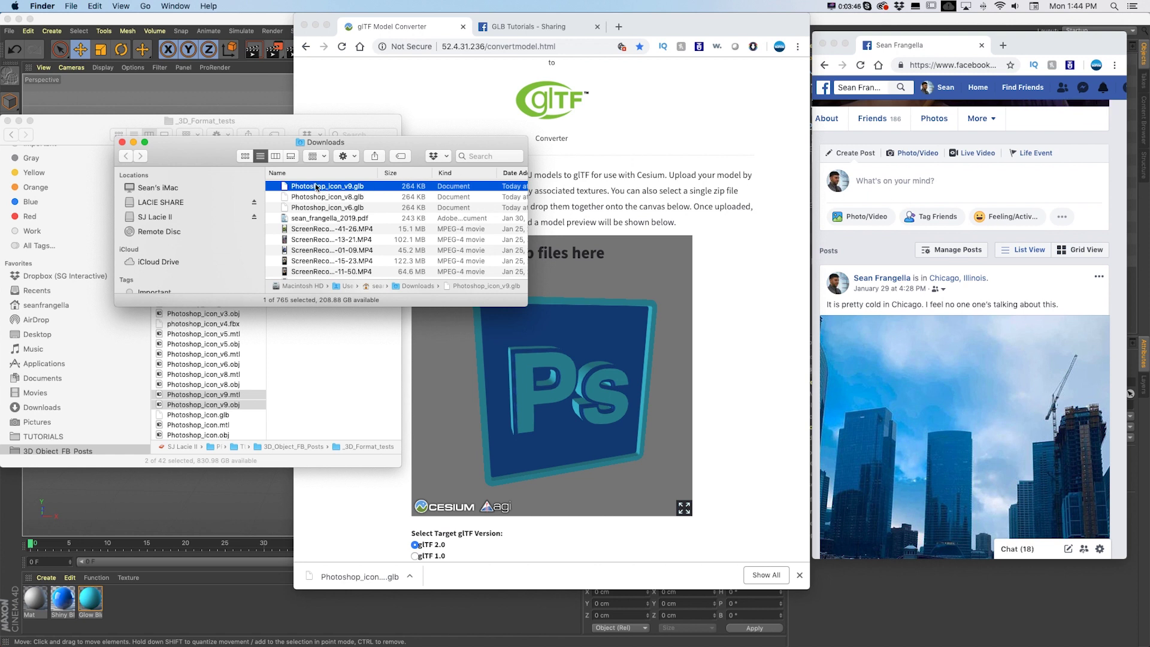
# Add Photoshop_icon_v9.glb to a new Facebook post and rotate the preview to see its top and sides.
pyautogui.moveTo(316, 187); pyautogui.dragTo(1018, 197)
pyautogui.moveTo(1018, 198); pyautogui.dragTo(918, 191)
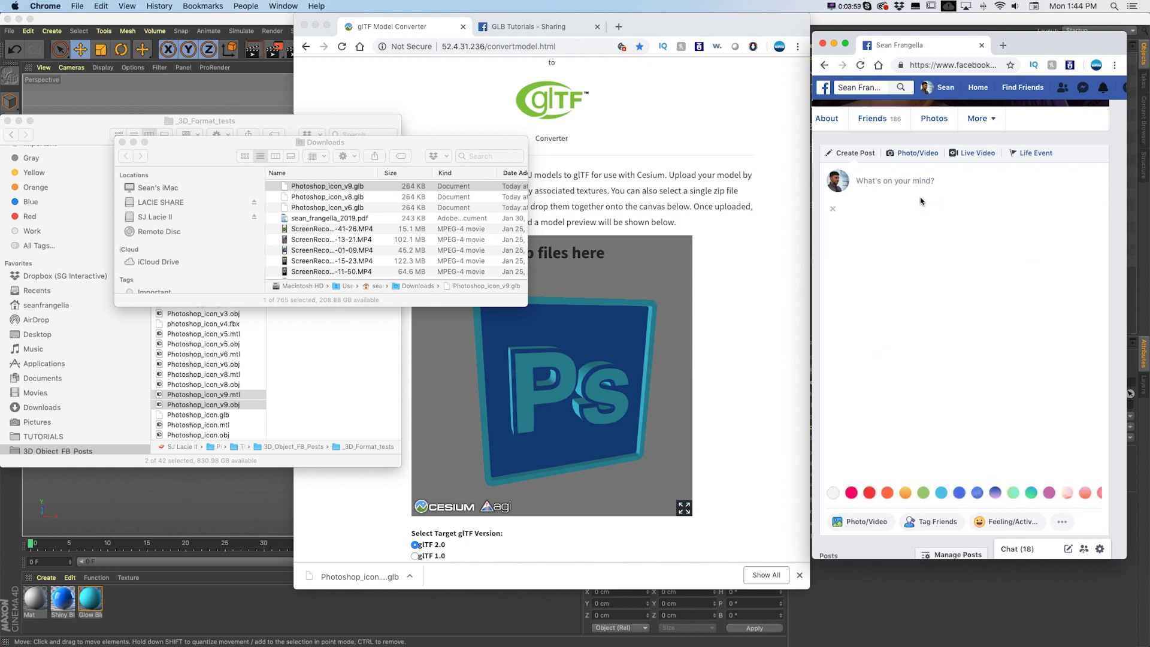
pyautogui.moveTo(975, 306)
pyautogui.mouseDown()
pyautogui.moveTo(907, 305)
pyautogui.moveTo(977, 303)
pyautogui.mouseUp()
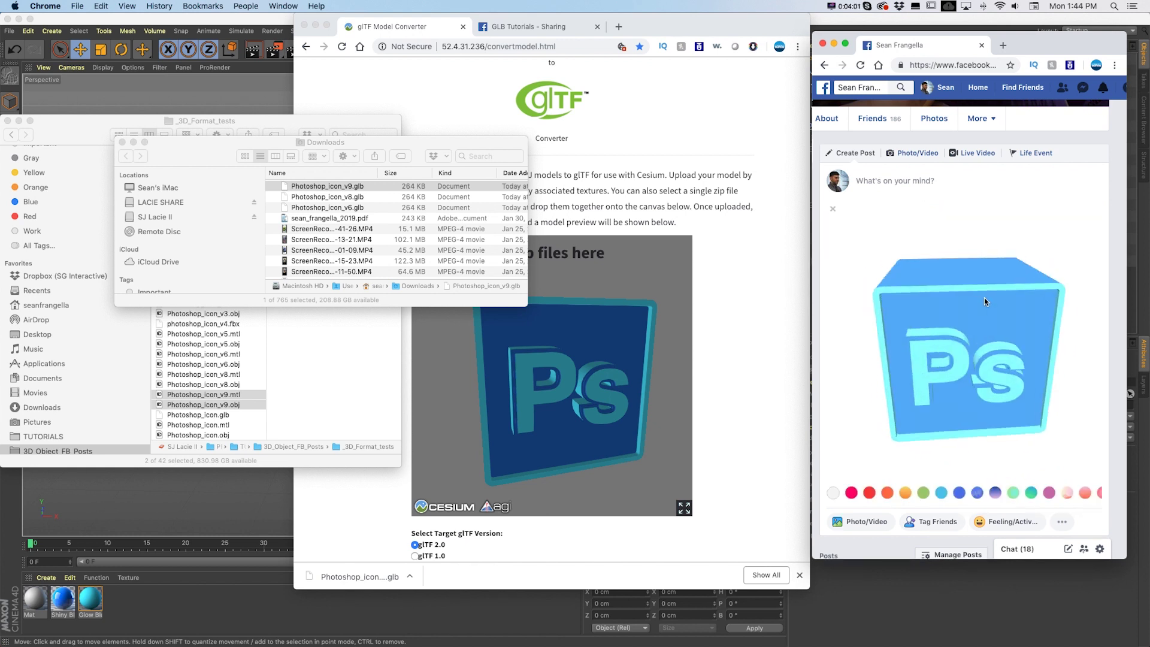
pyautogui.moveTo(945, 237); pyautogui.dragTo(943, 274)
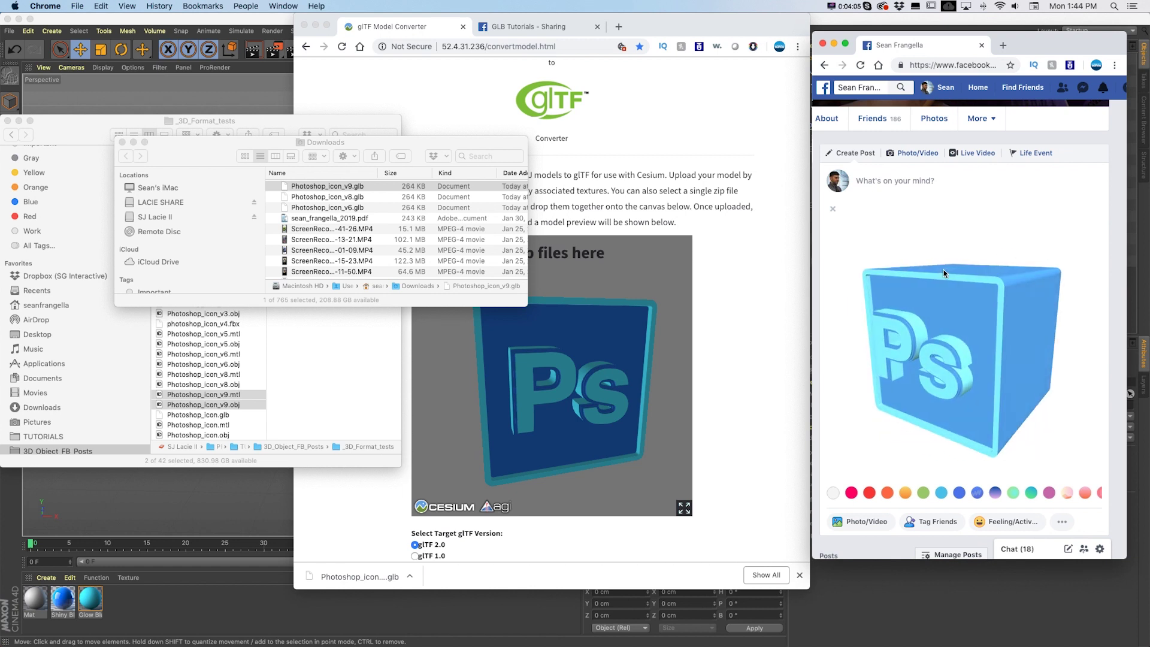
pyautogui.moveTo(943, 272); pyautogui.dragTo(995, 277)
# Give the post a blue-to-pink gradient background and the caption '3D Photoshop icon'.
pyautogui.click(905, 492)
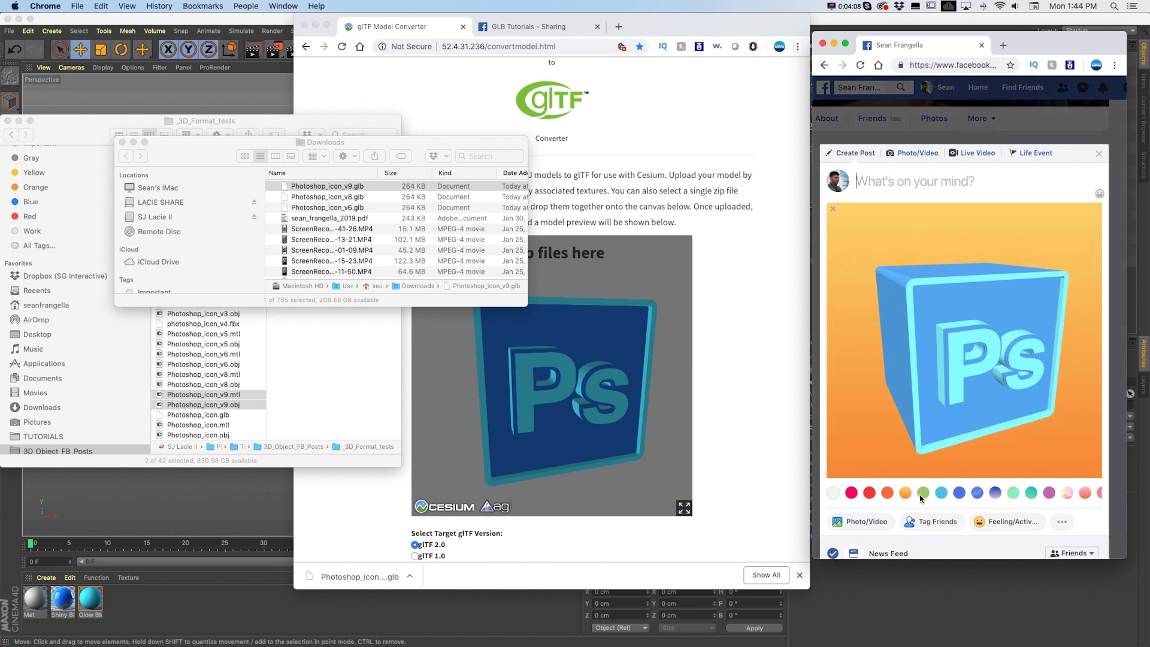
pyautogui.click(922, 492)
pyautogui.click(940, 493)
pyautogui.click(975, 493)
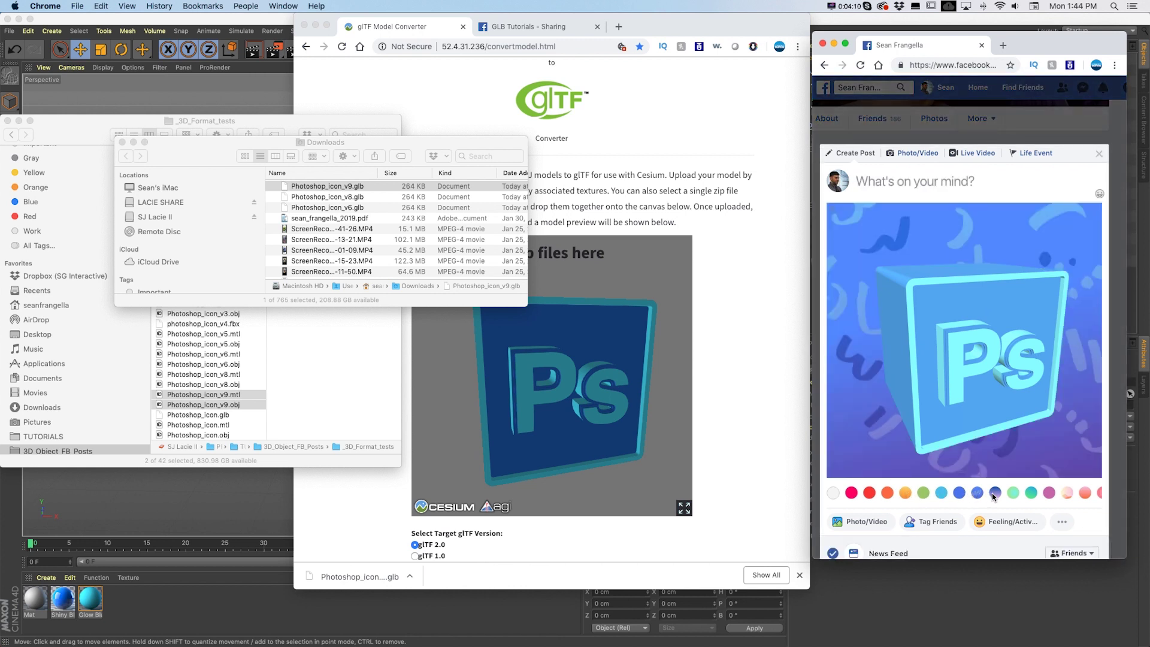
pyautogui.click(995, 493)
pyautogui.click(1012, 492)
pyautogui.click(993, 493)
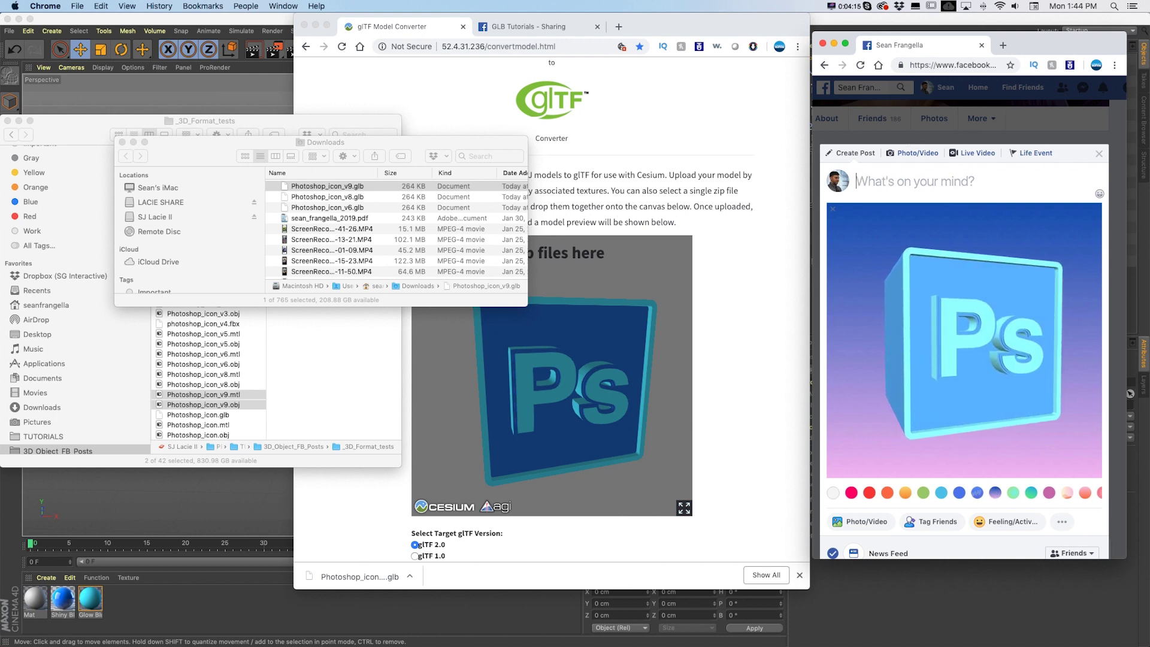
pyautogui.write('3D Photo')
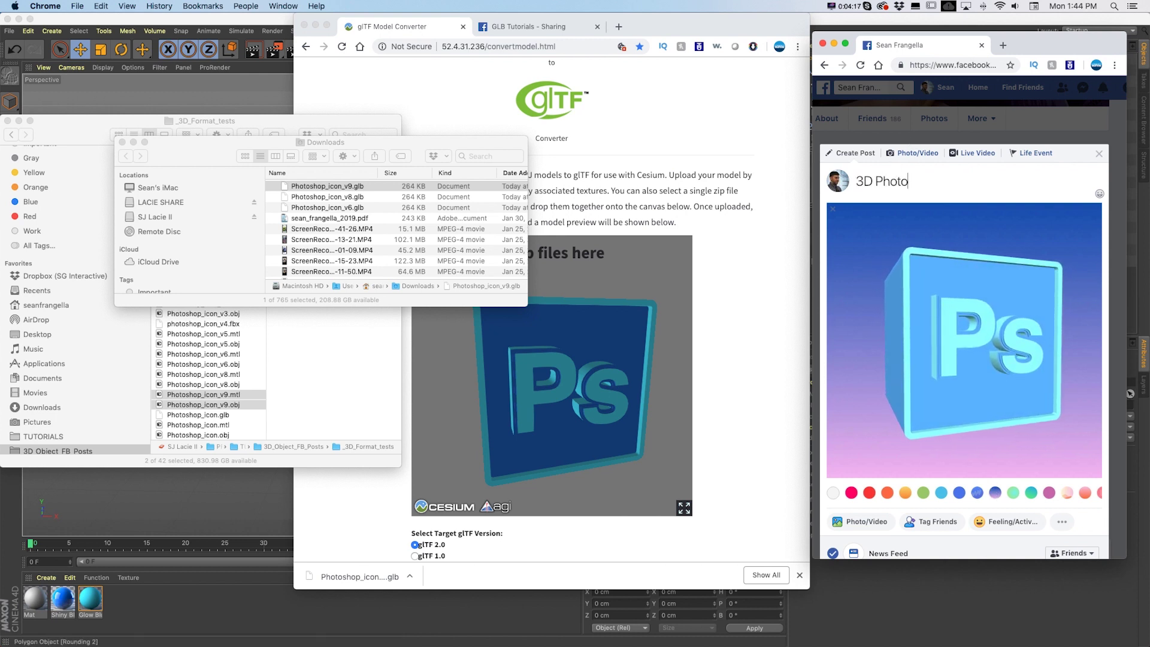
pyautogui.write('shop icon.')
pyautogui.scroll(-2, 1018, 278)
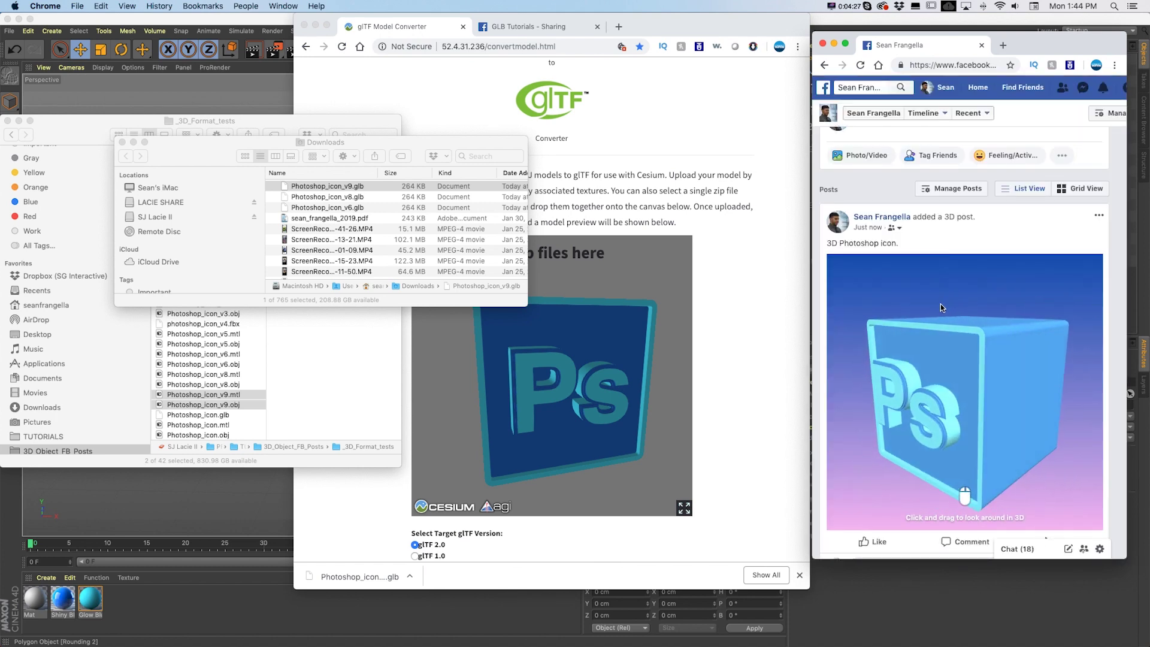
# Scroll to the published post and rotate its 3D Ps cube to view the side.
pyautogui.scroll(-2, 964, 303)
pyautogui.scroll(2, 964, 303)
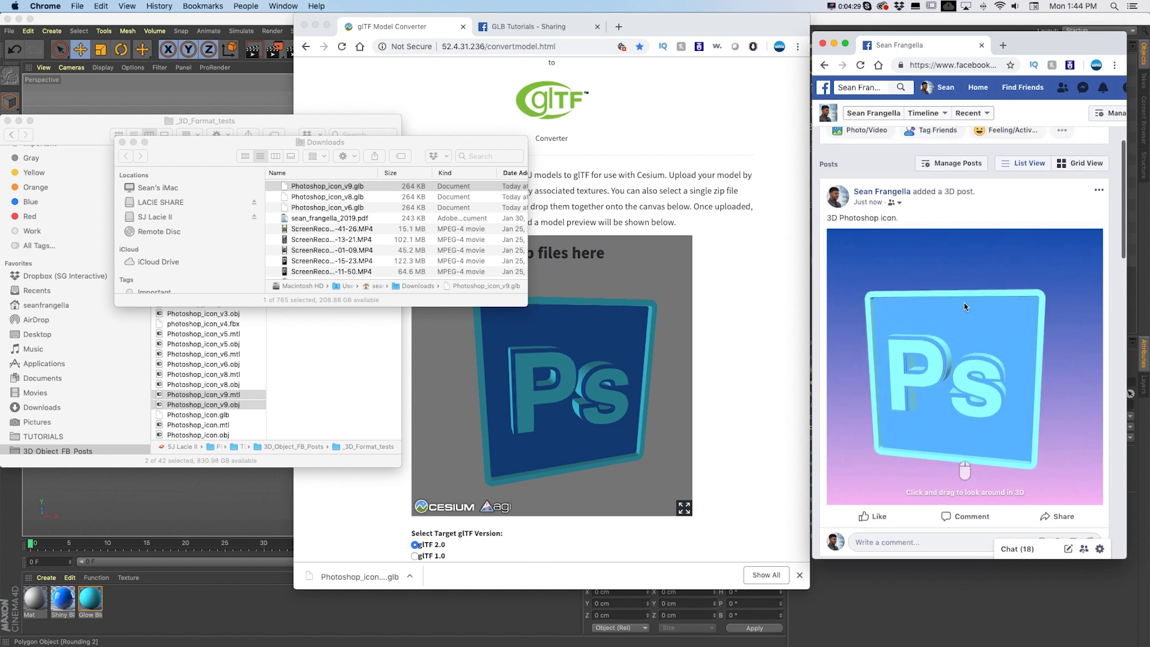
pyautogui.scroll(-2, 962, 304)
pyautogui.scroll(2, 961, 304)
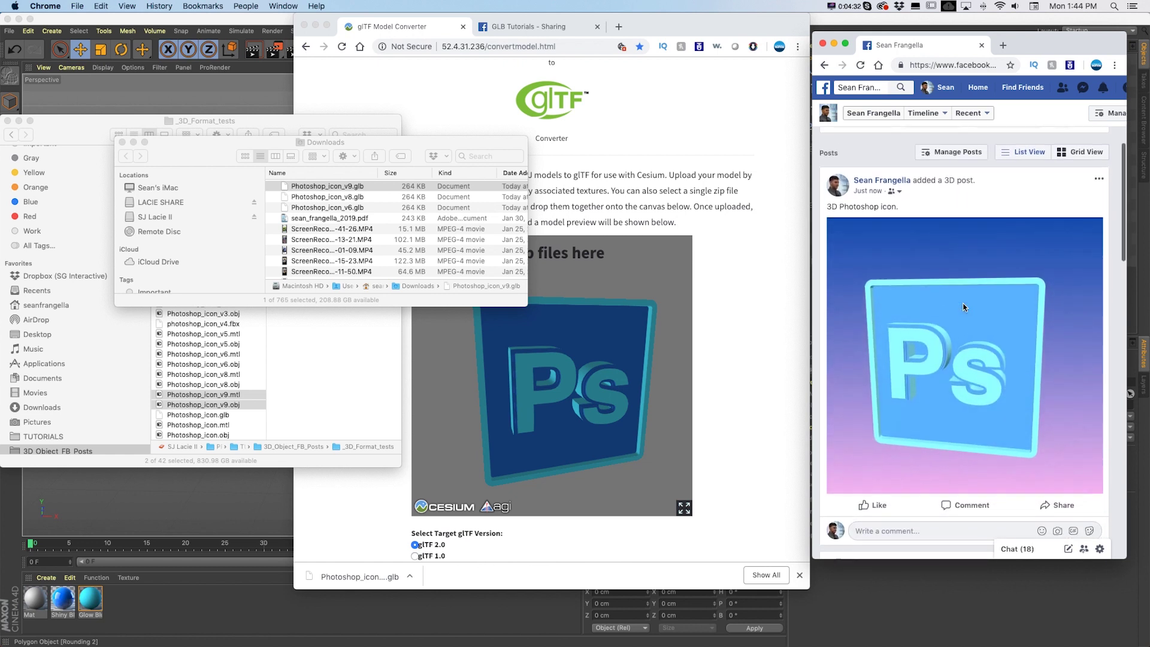
pyautogui.scroll(-1, 964, 303)
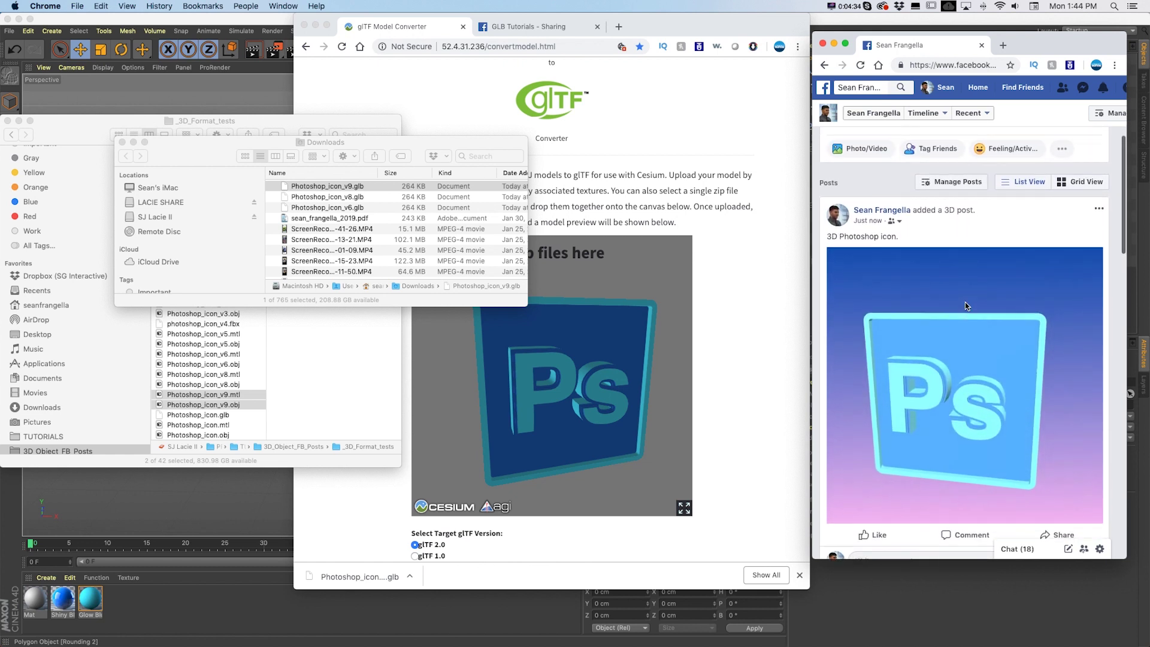
pyautogui.moveTo(964, 302); pyautogui.dragTo(986, 352)
pyautogui.moveTo(1014, 347); pyautogui.dragTo(982, 348)
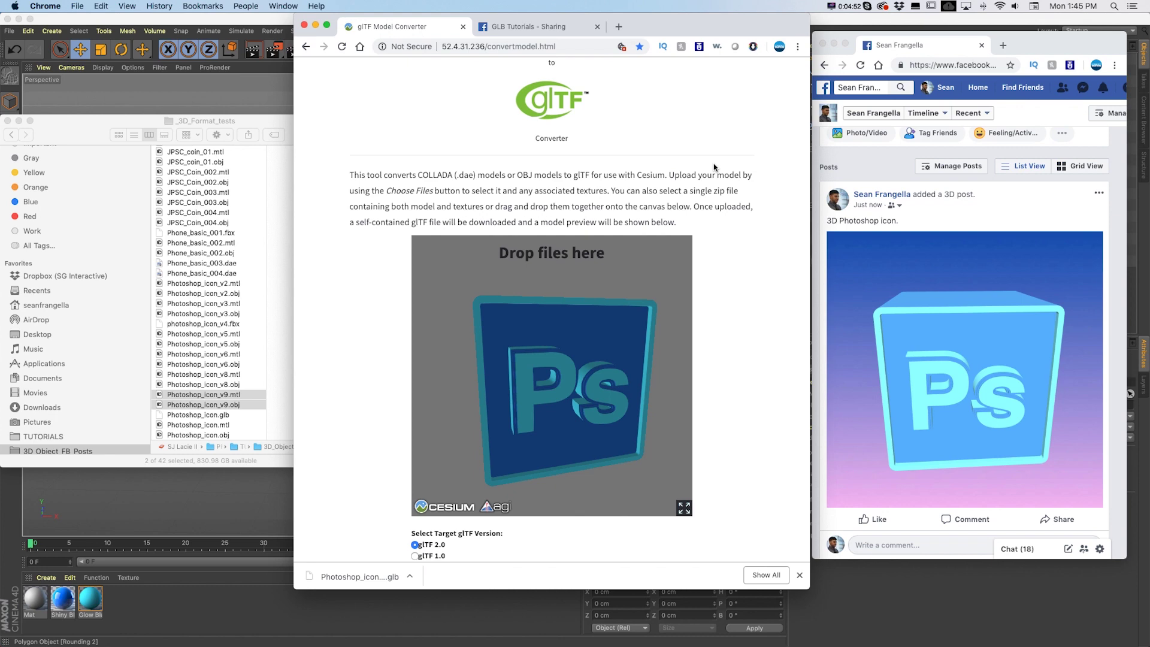
# Open the GLB Tutorials tab, close the downloads bar and widen the browser window.
pyautogui.click(528, 28)
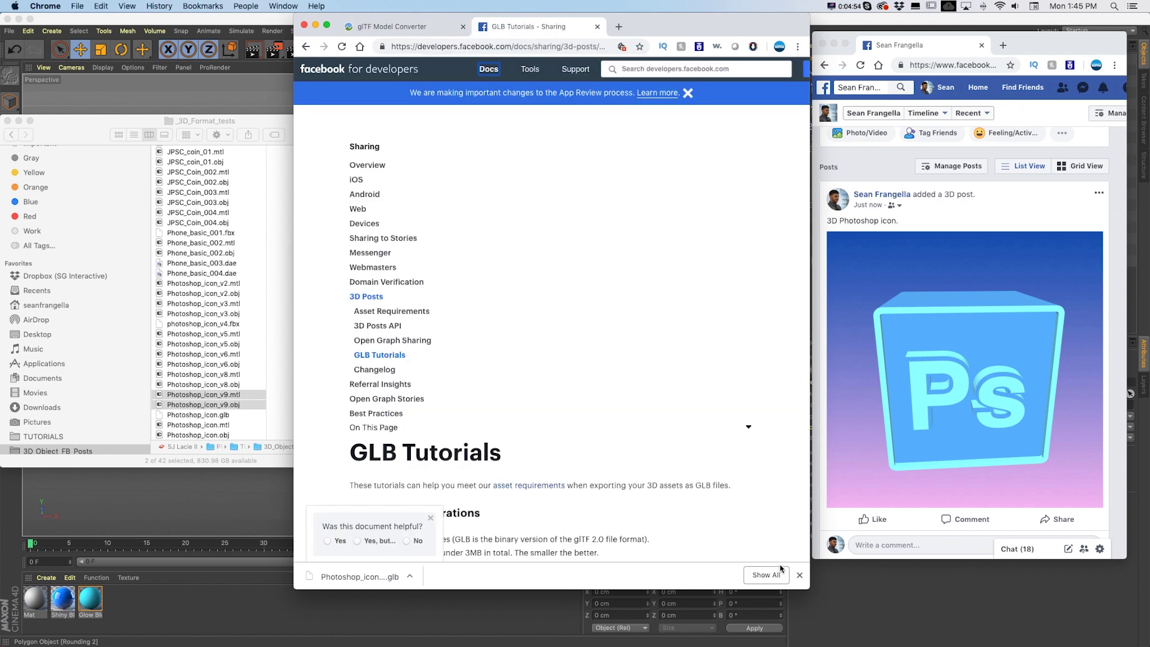
pyautogui.click(799, 574)
pyautogui.moveTo(808, 588); pyautogui.dragTo(925, 598)
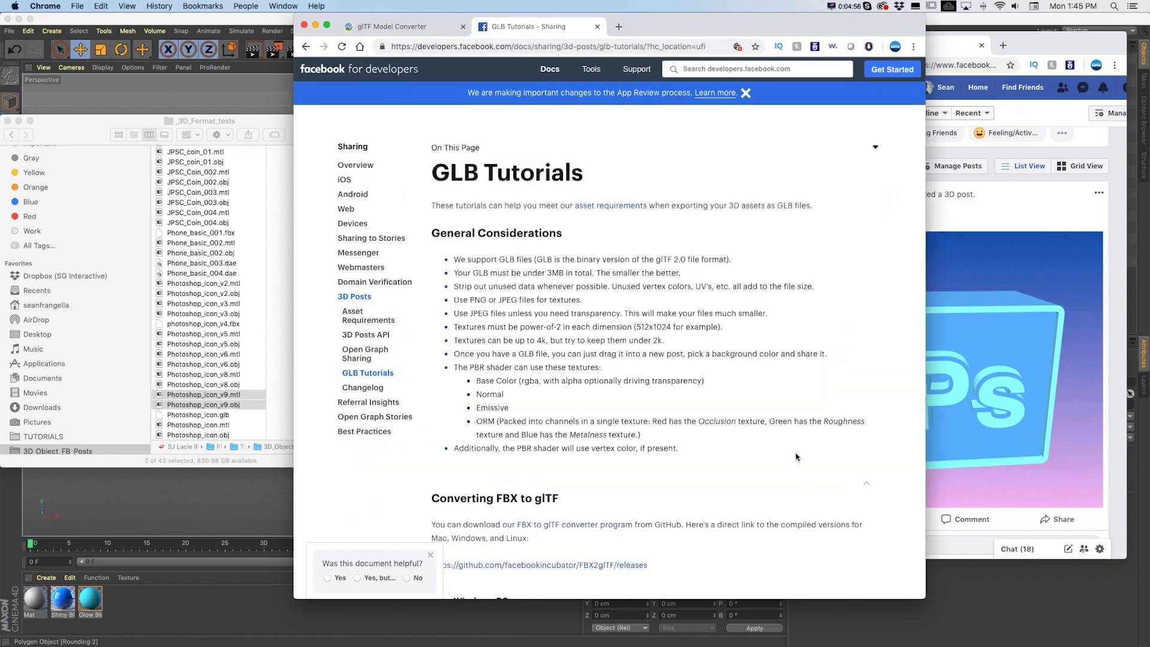
# Read through the GLB export guidance, then return to the glTF Model Converter tab.
pyautogui.scroll(-10, 817, 226)
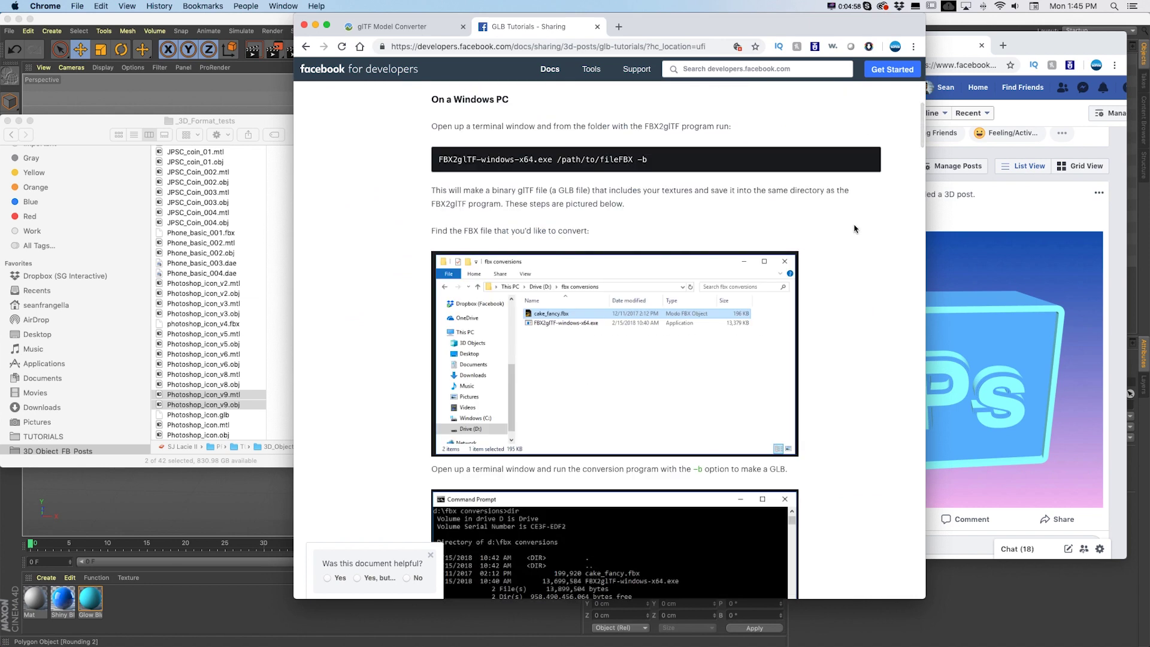
pyautogui.scroll(-20, 854, 227)
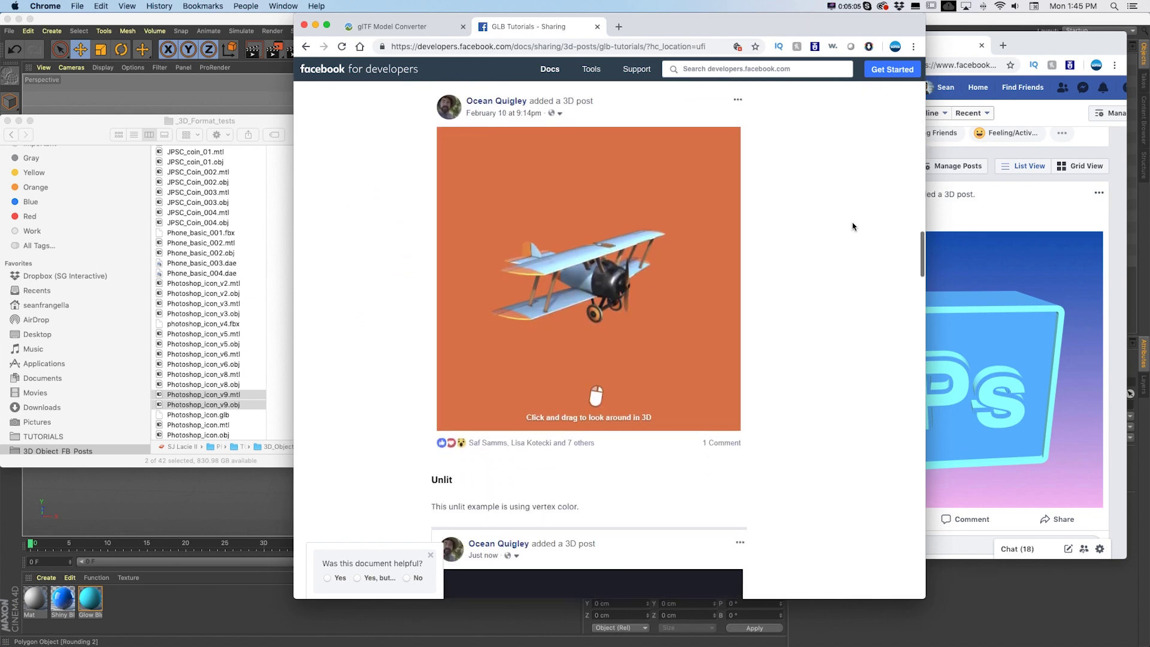
pyautogui.scroll(-15, 852, 226)
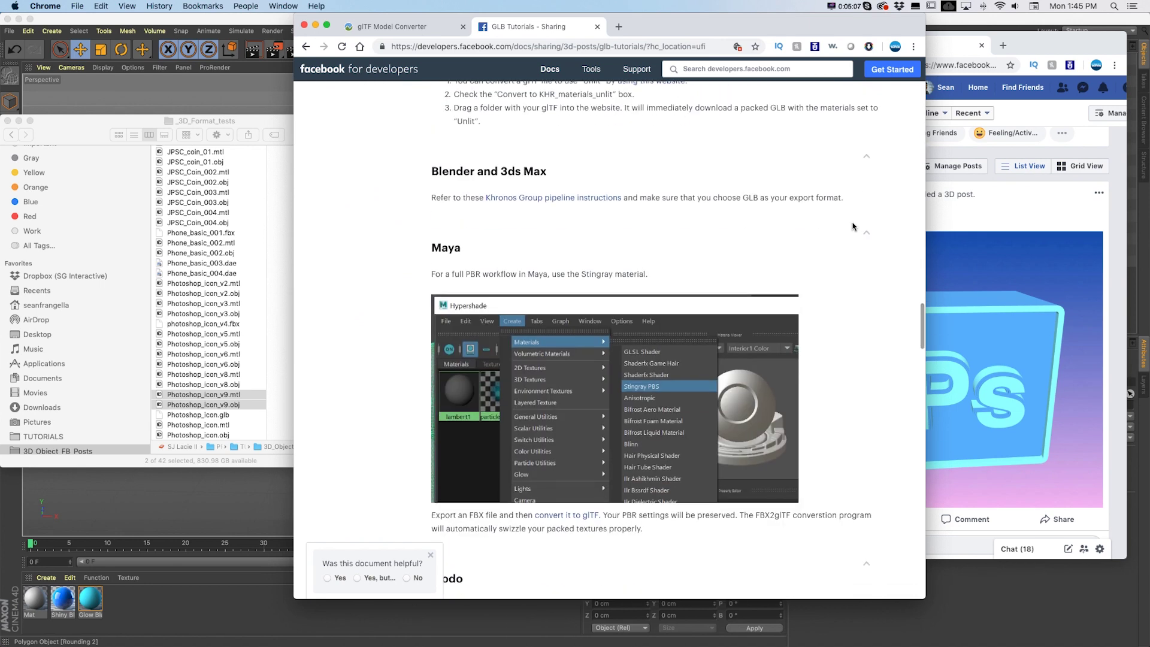
pyautogui.scroll(-5, 854, 226)
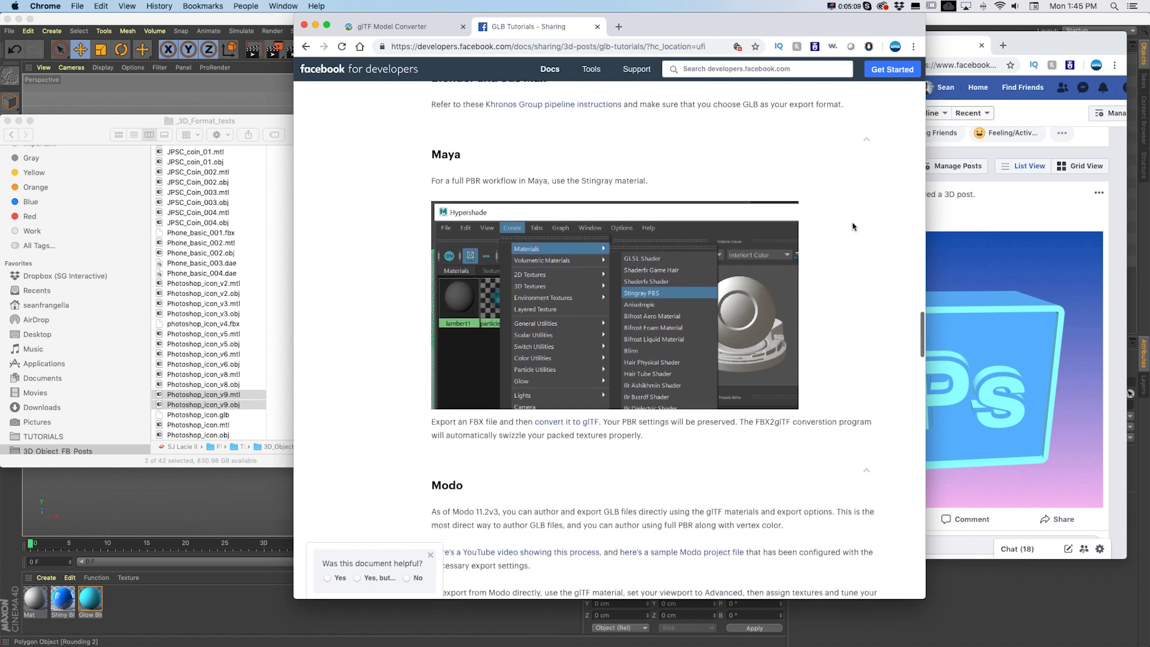
pyautogui.scroll(-11, 852, 227)
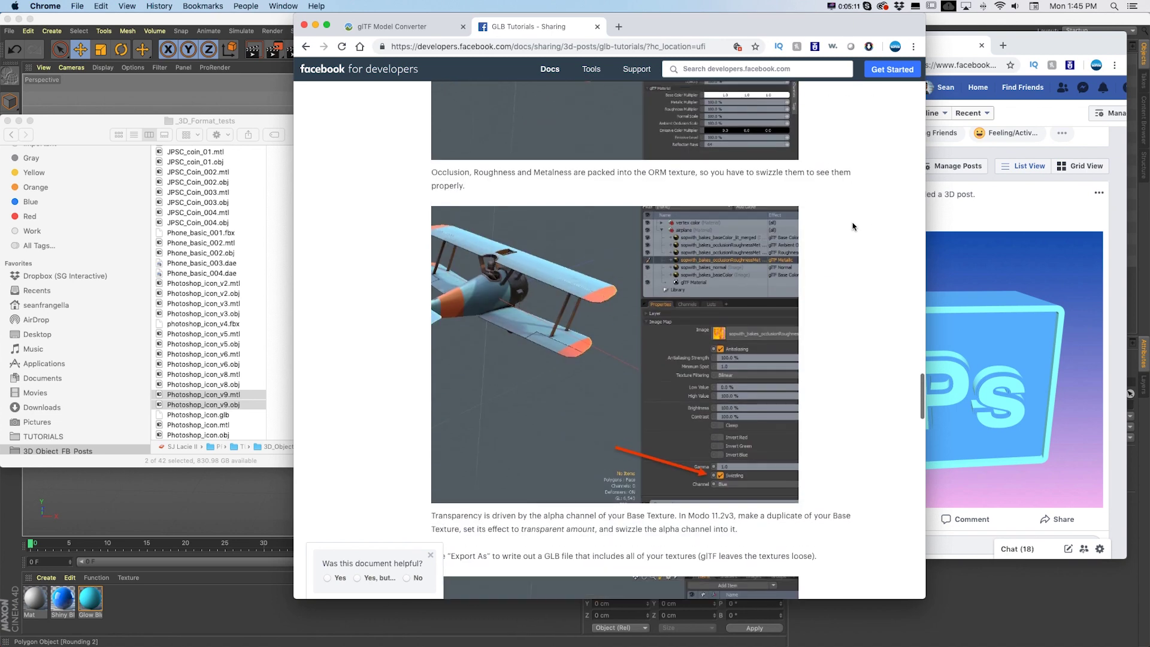
pyautogui.scroll(-16, 853, 227)
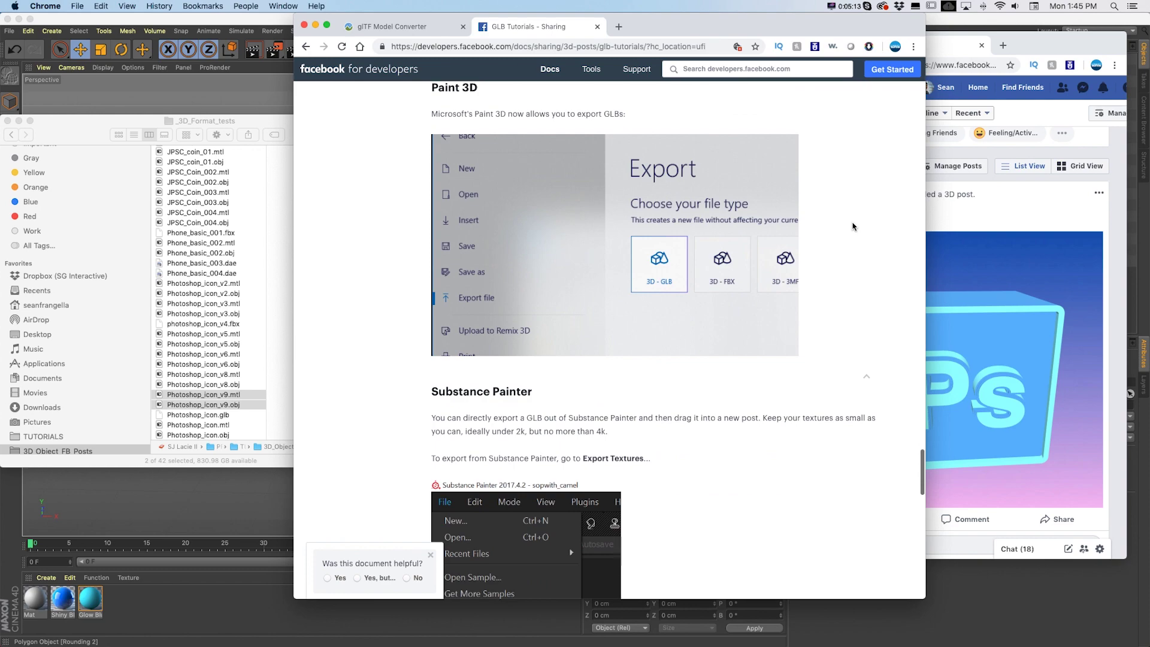
pyautogui.scroll(-3, 852, 226)
pyautogui.scroll(20, 853, 226)
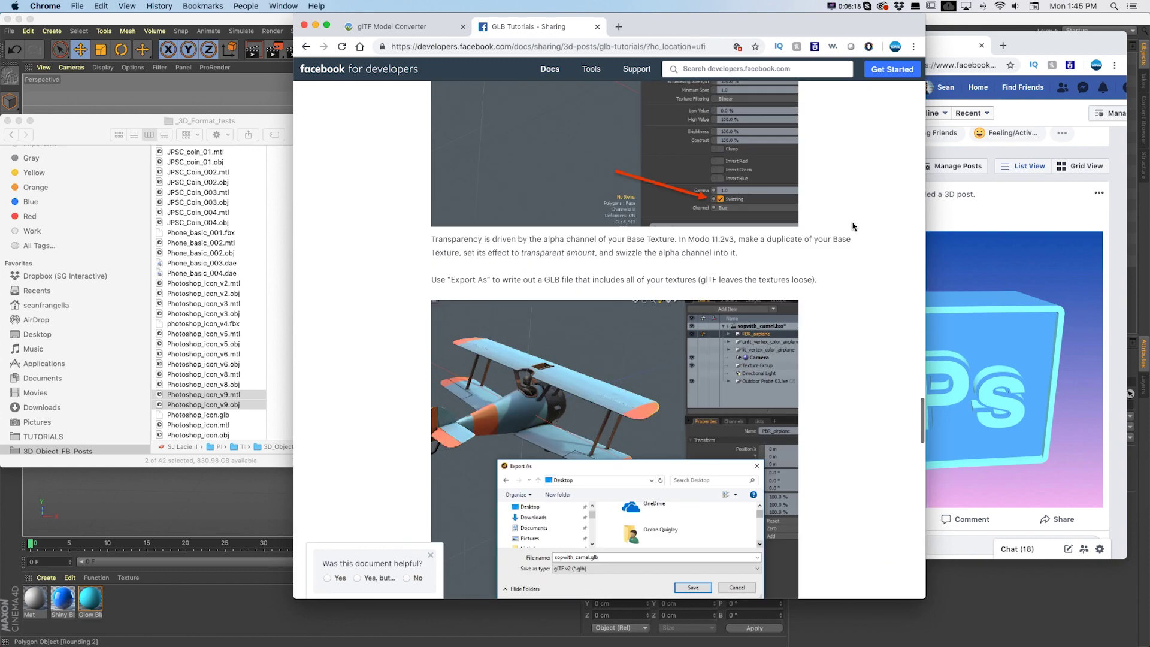
pyautogui.scroll(10, 853, 226)
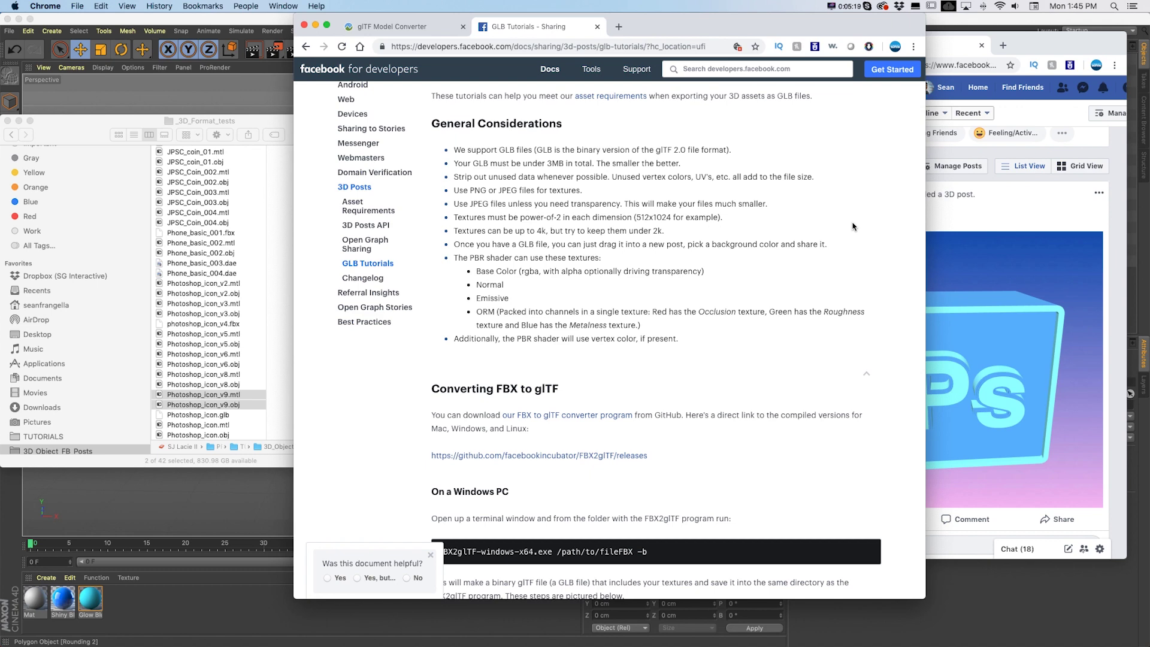
pyautogui.scroll(-10, 853, 227)
pyautogui.hotkey('ctrl', 'shift', 'Tab')
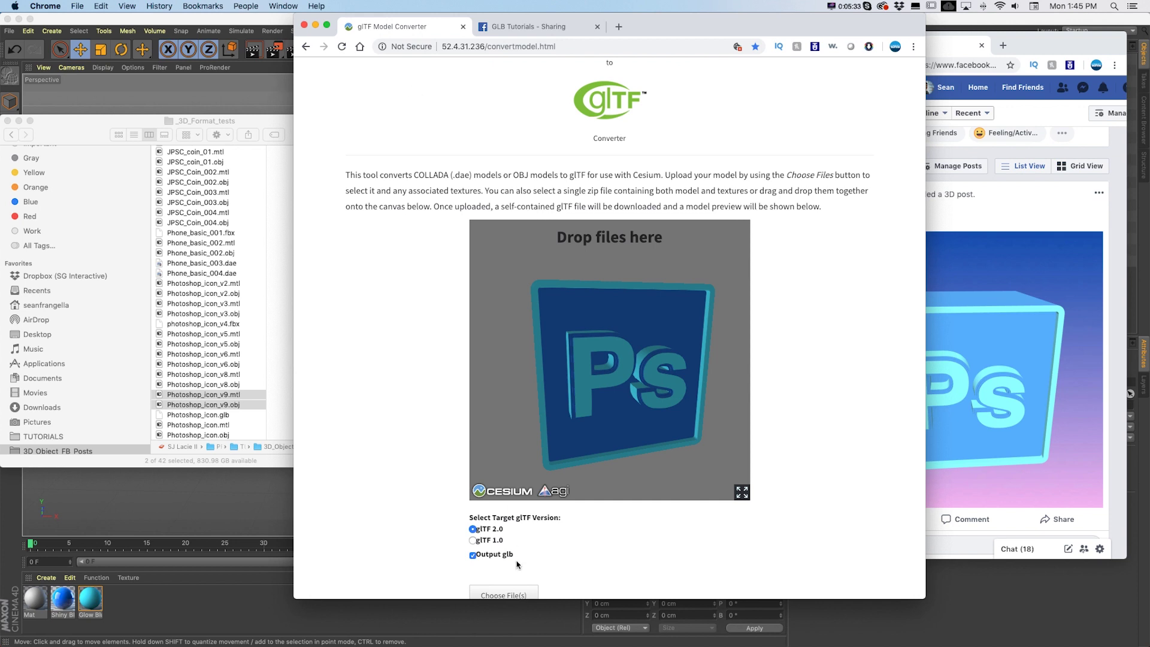
# Bring the Chrome window with the motiontutorials.net home page to the front.
pyautogui.click(972, 210)
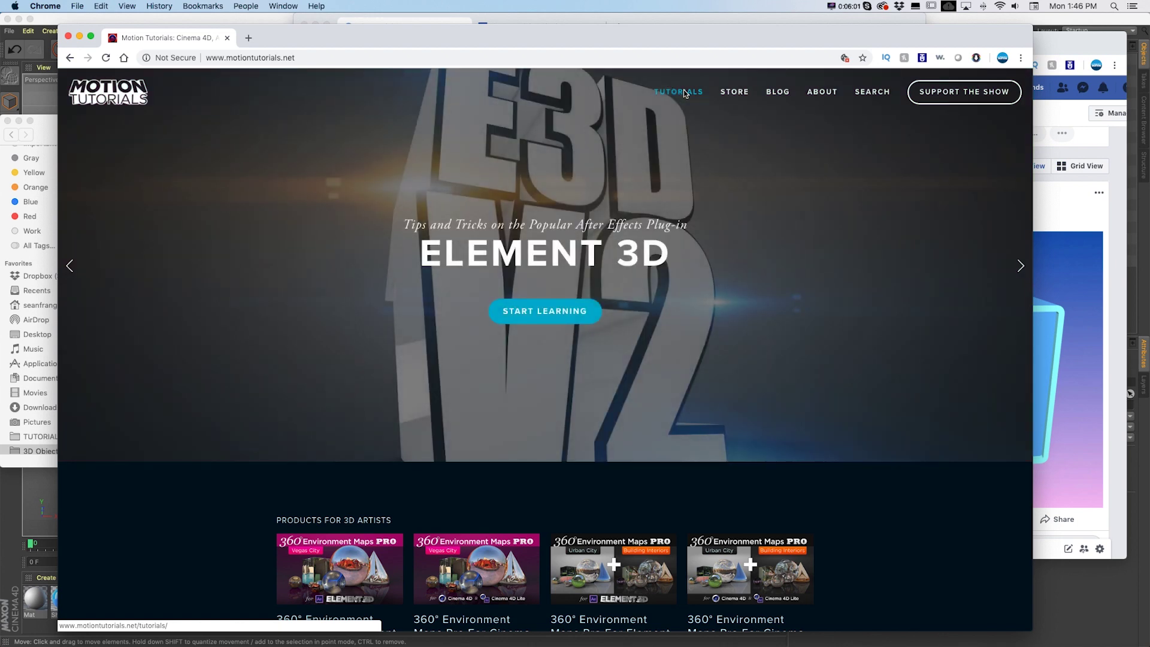
# Go to the site's TUTORIALS section and browse the grid of tutorial thumbnails.
pyautogui.click(684, 94)
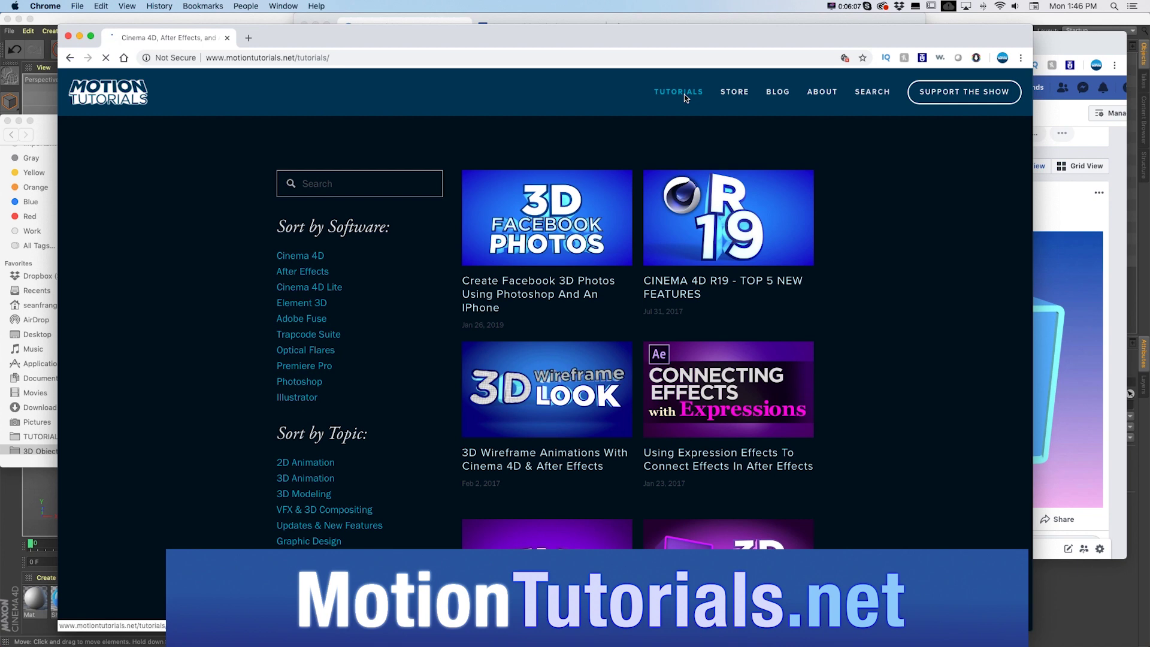
pyautogui.scroll(-5, 831, 199)
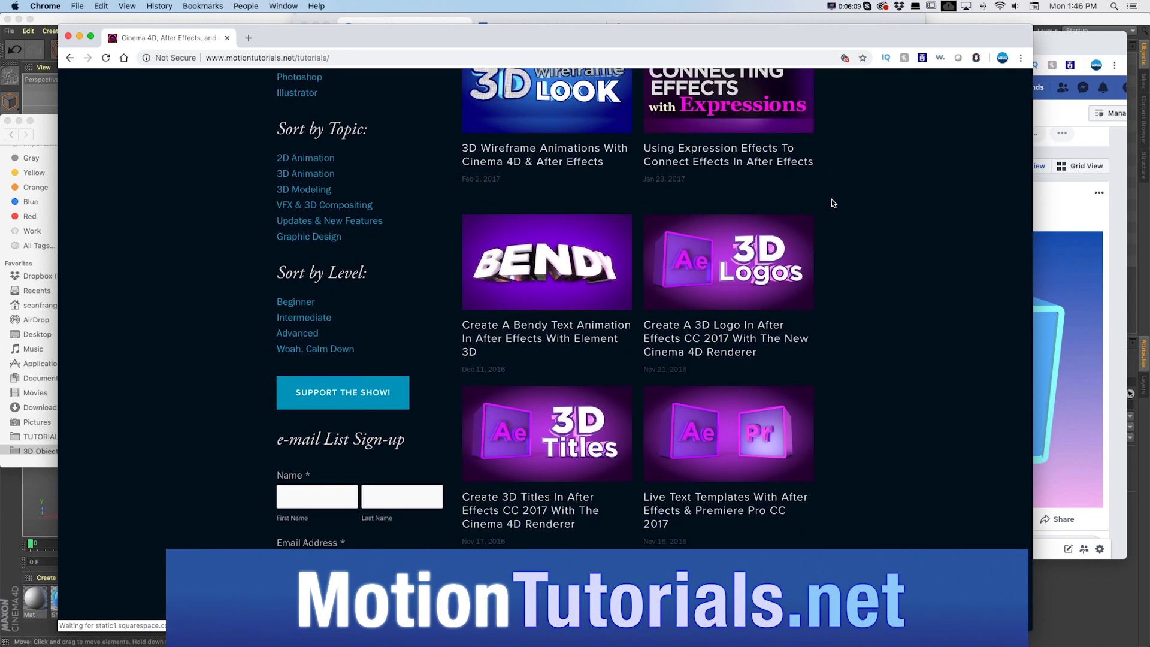
pyautogui.scroll(-2, 834, 202)
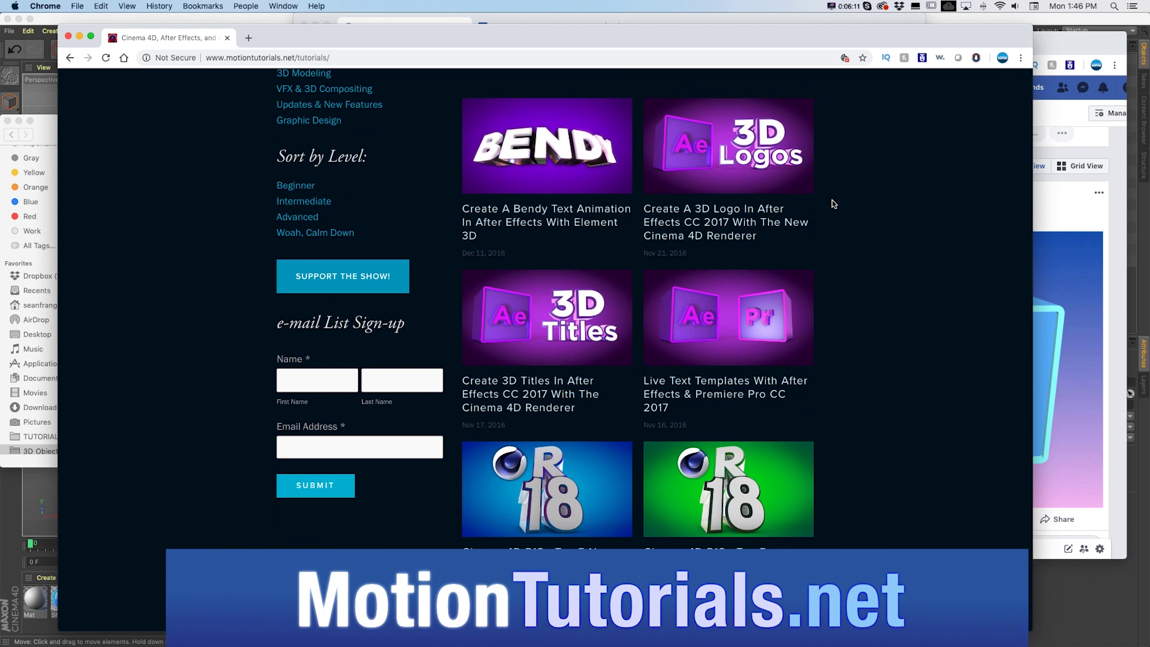
pyautogui.scroll(7, 831, 203)
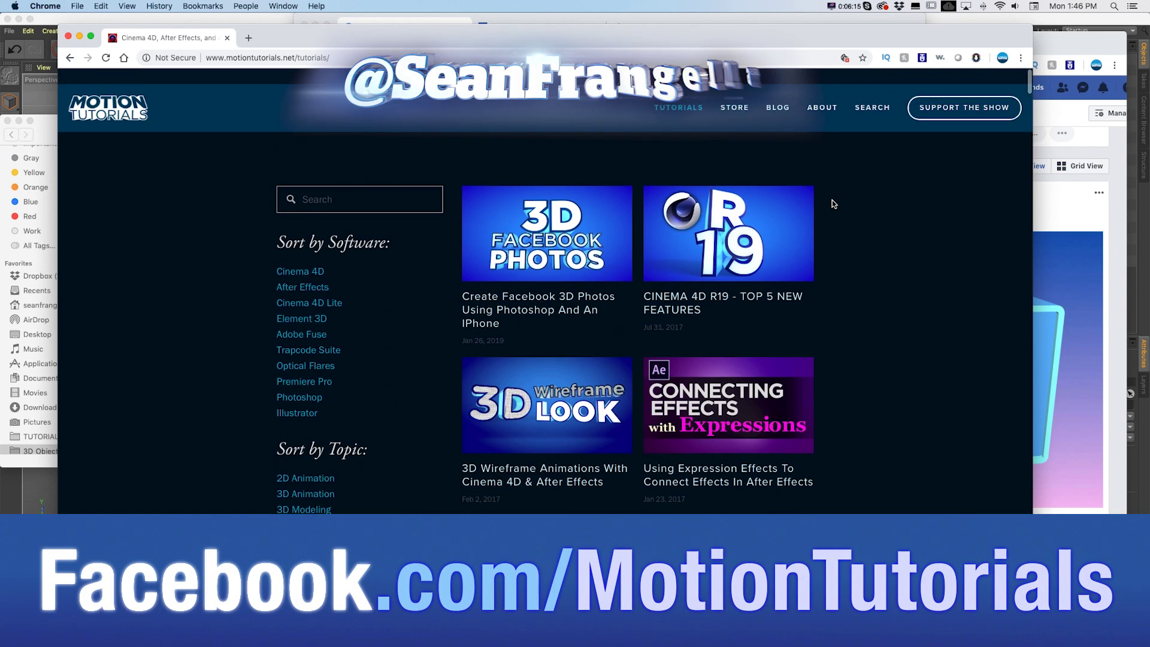